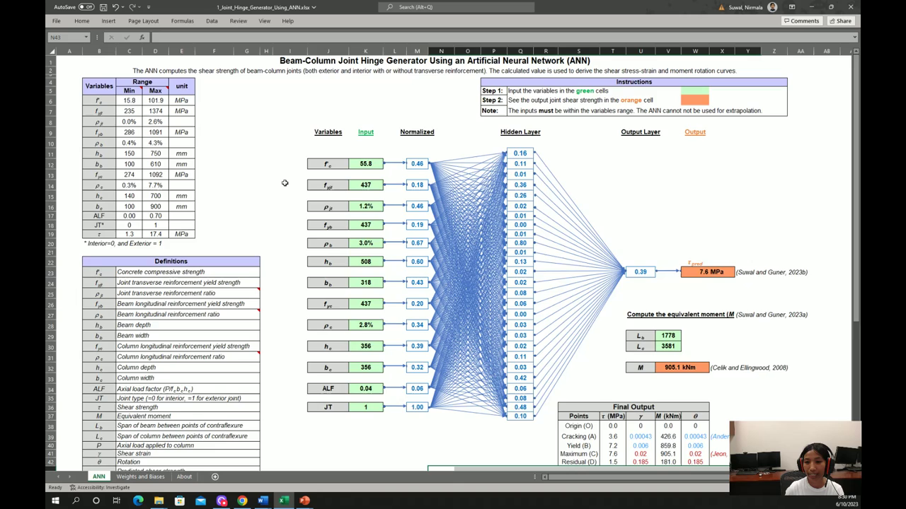
Step: Review the ANN sheet down to its charts and references, then bring up the RESIST group's web page
{"action": "scroll", "coordinate": [285, 184], "scroll_direction": "down", "scroll_amount": 8}
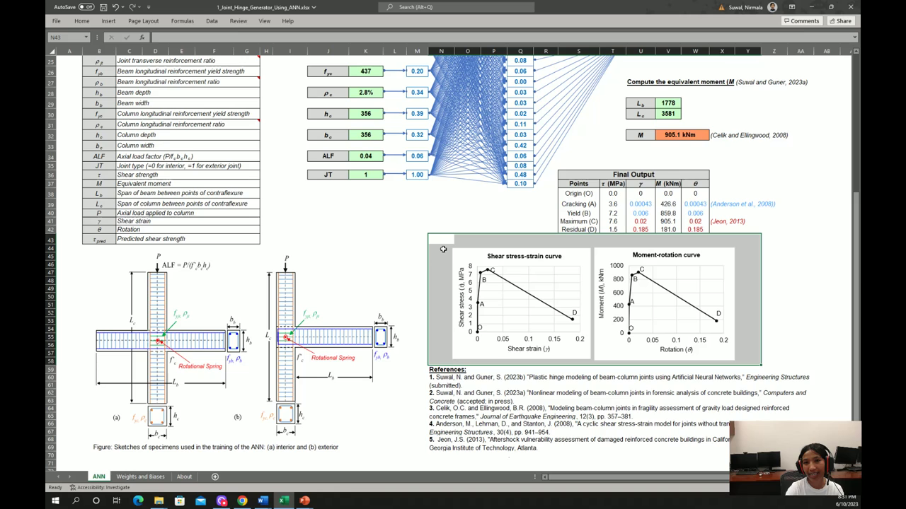
{"action": "scroll", "coordinate": [290, 199], "scroll_direction": "up", "scroll_amount": 8}
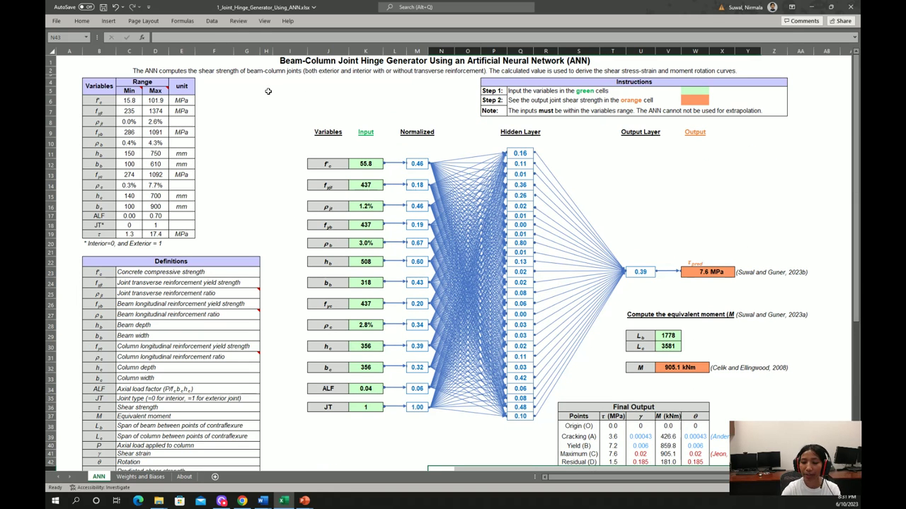
{"action": "left_click", "coordinate": [242, 501]}
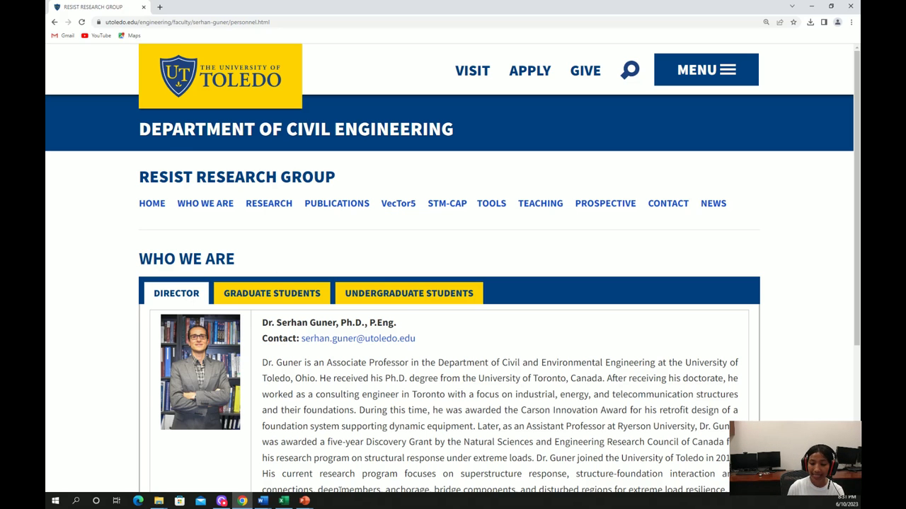
Step: Show the RESIST group's Publications page with its Spreadsheets list
{"action": "left_click", "coordinate": [283, 501]}
{"action": "left_click", "coordinate": [283, 501]}
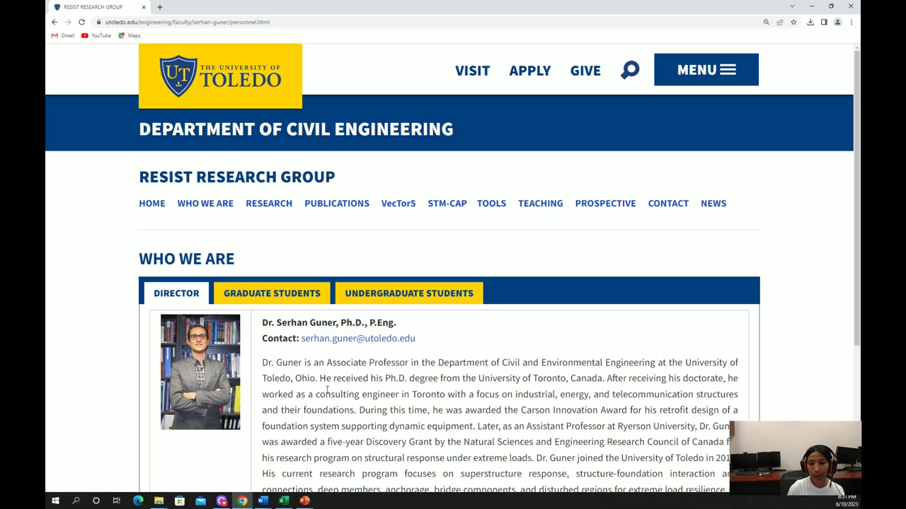
{"action": "left_click", "coordinate": [330, 204]}
{"action": "left_click", "coordinate": [252, 326]}
{"action": "scroll", "coordinate": [170, 283], "scroll_direction": "down", "scroll_amount": 1}
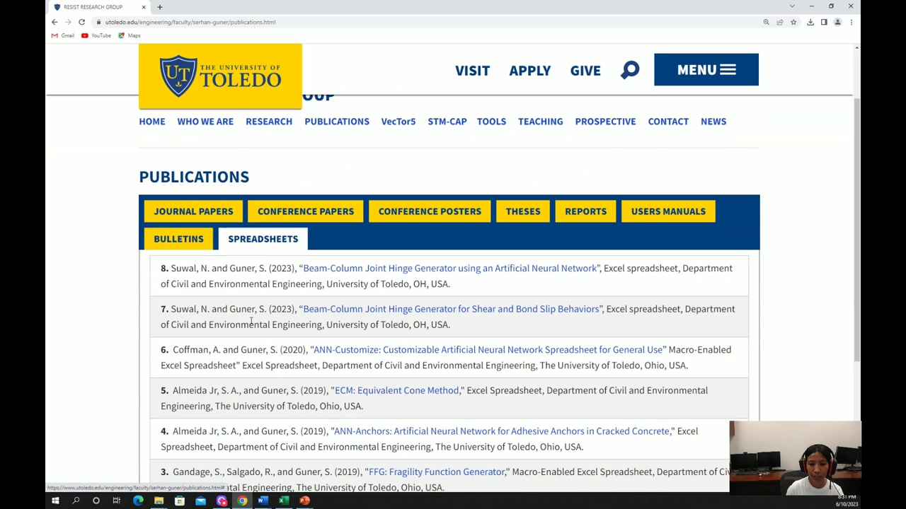
Step: Highlight item 8's citation, then return to the Excel ANN workbook
{"action": "left_click_drag", "start_coordinate": [162, 267], "coordinate": [450, 282]}
{"action": "left_click", "coordinate": [450, 282]}
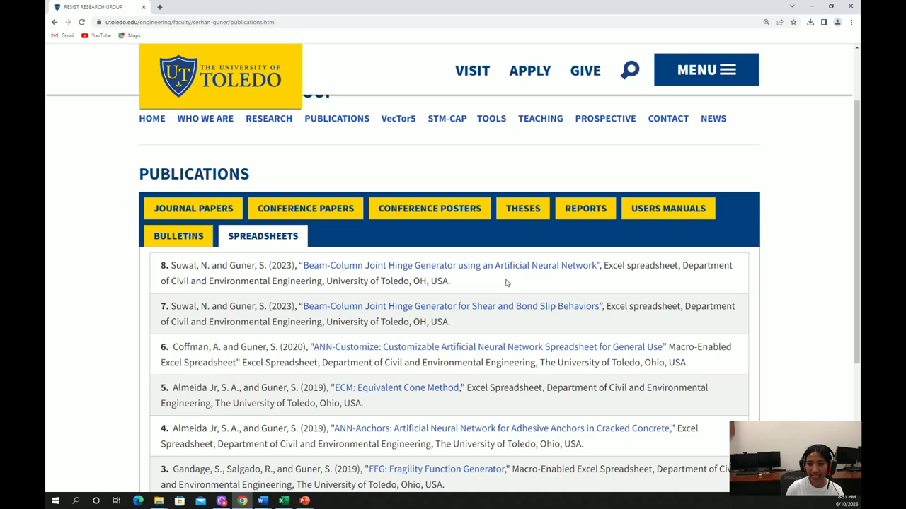
{"action": "left_click", "coordinate": [284, 500]}
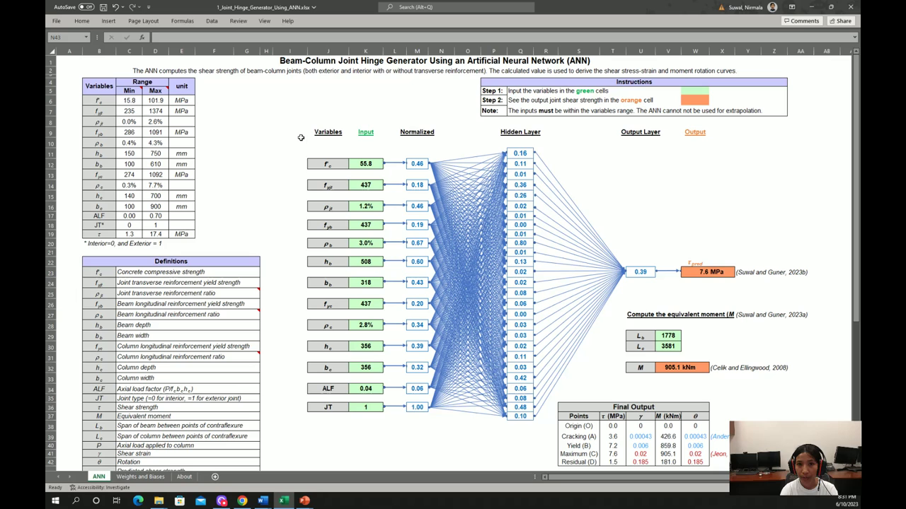
Step: Switch to Thesis.docx in Word and browse through Chapter 3's pages
{"action": "left_click", "coordinate": [262, 500]}
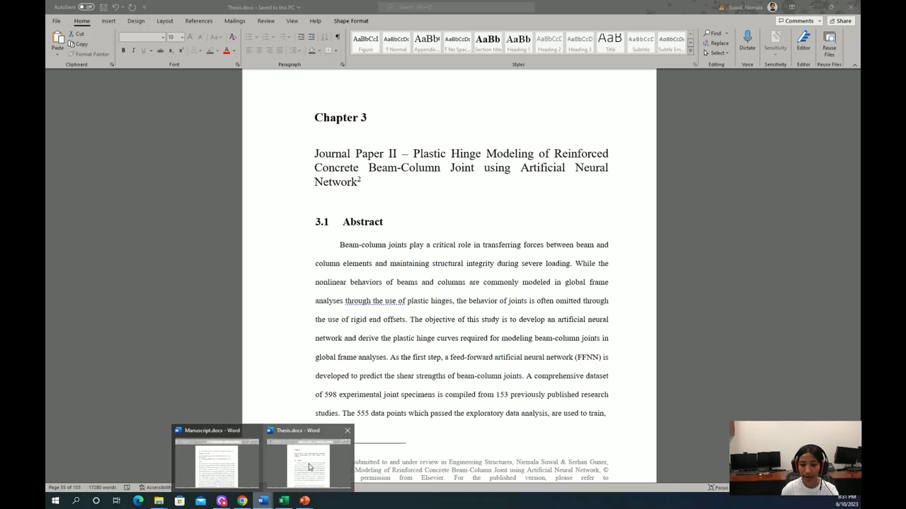
{"action": "left_click", "coordinate": [322, 461]}
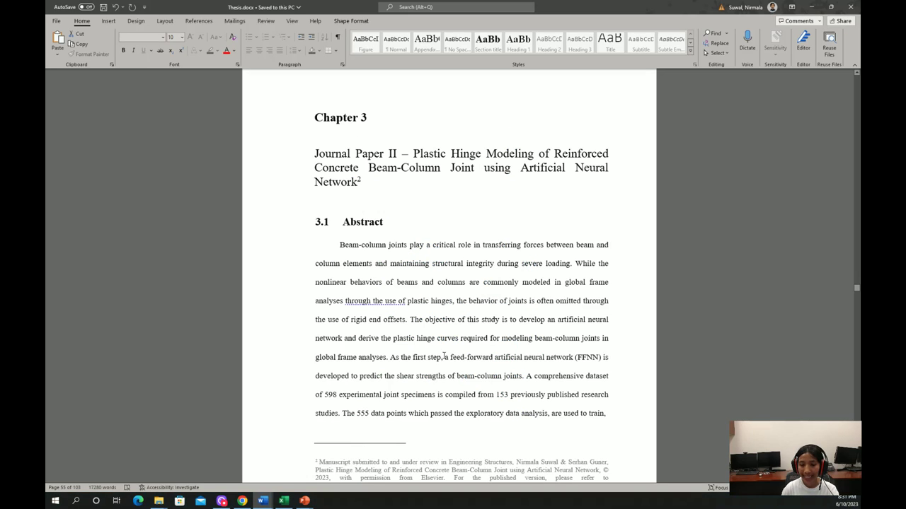
{"action": "scroll", "coordinate": [428, 313], "scroll_direction": "down", "scroll_amount": 20}
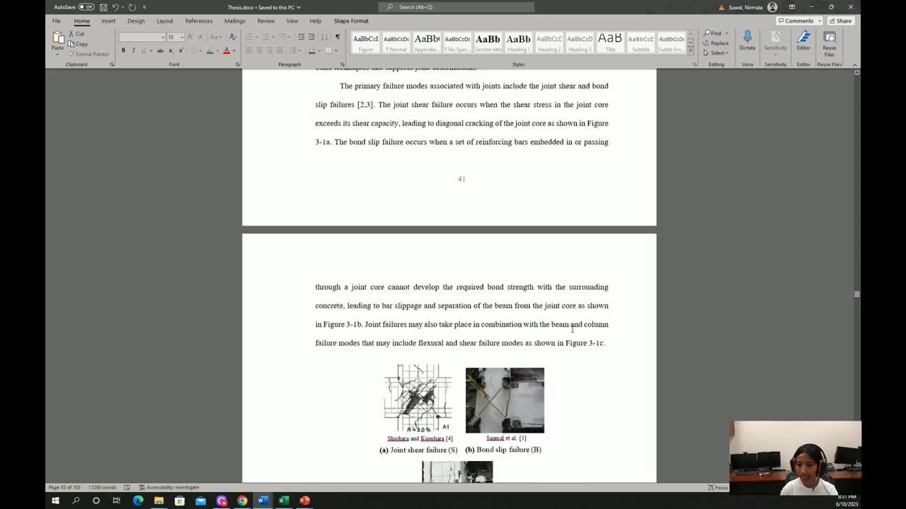
{"action": "scroll", "coordinate": [571, 315], "scroll_direction": "down", "scroll_amount": 15}
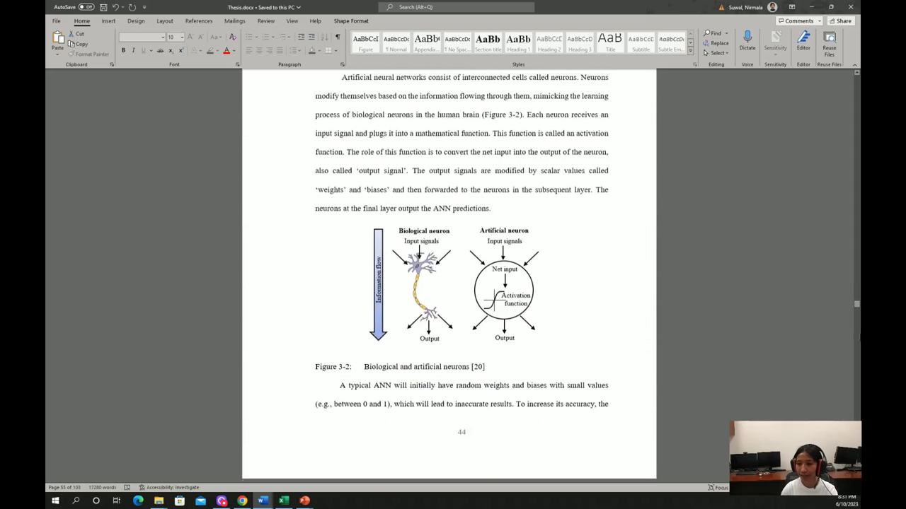
{"action": "left_click_drag", "start_coordinate": [856, 305], "coordinate": [856, 336]}
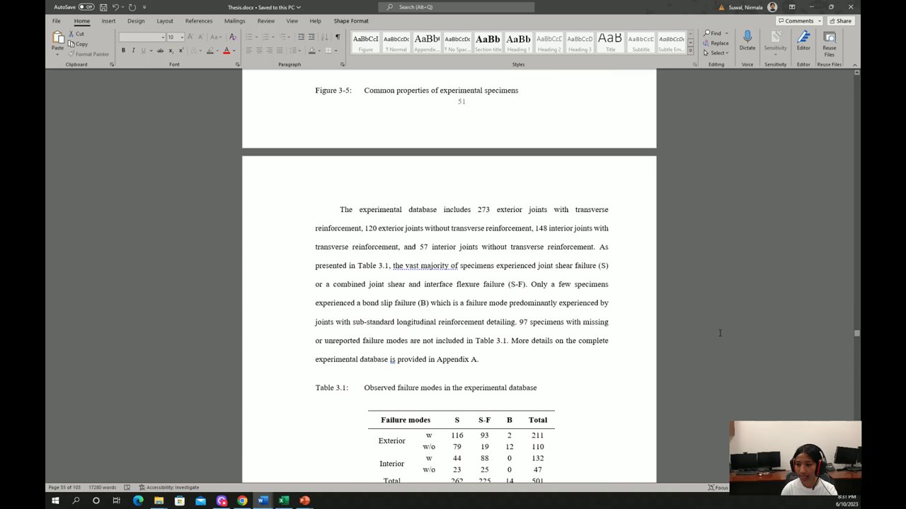
Step: Go back to the thesis title page, 'Nonlinear Modeling of Beam-Column Joints using Artificial Neural Networks'
{"action": "scroll", "coordinate": [378, 424], "scroll_direction": "up", "scroll_amount": 5}
{"action": "left_click", "coordinate": [377, 474]}
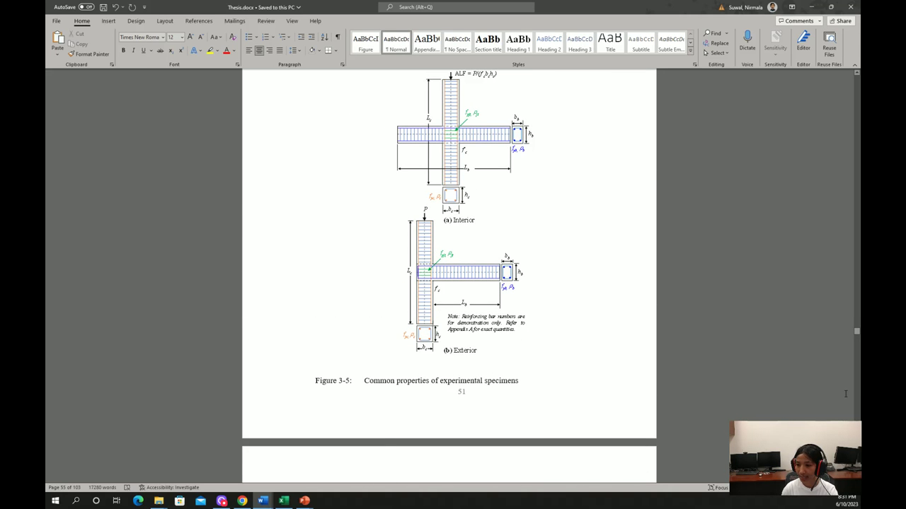
{"action": "left_click_drag", "start_coordinate": [856, 334], "coordinate": [843, 65]}
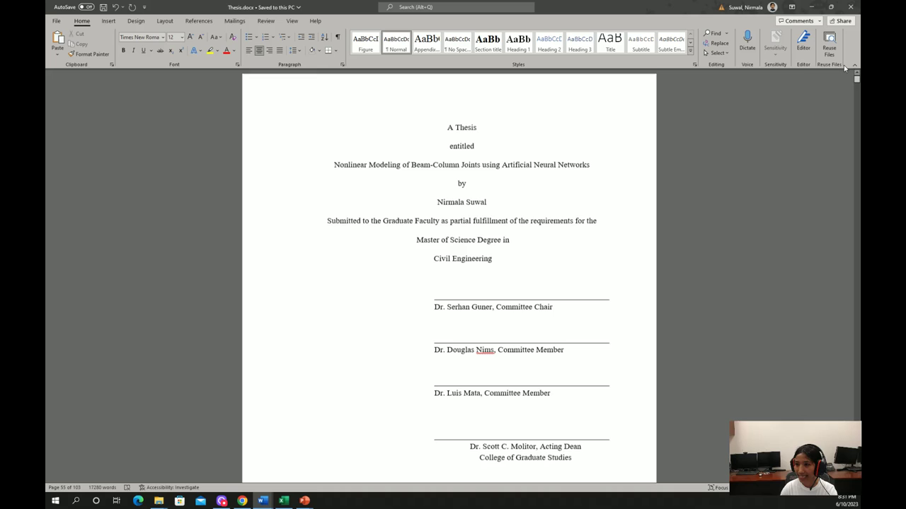
{"action": "left_click", "coordinate": [316, 174]}
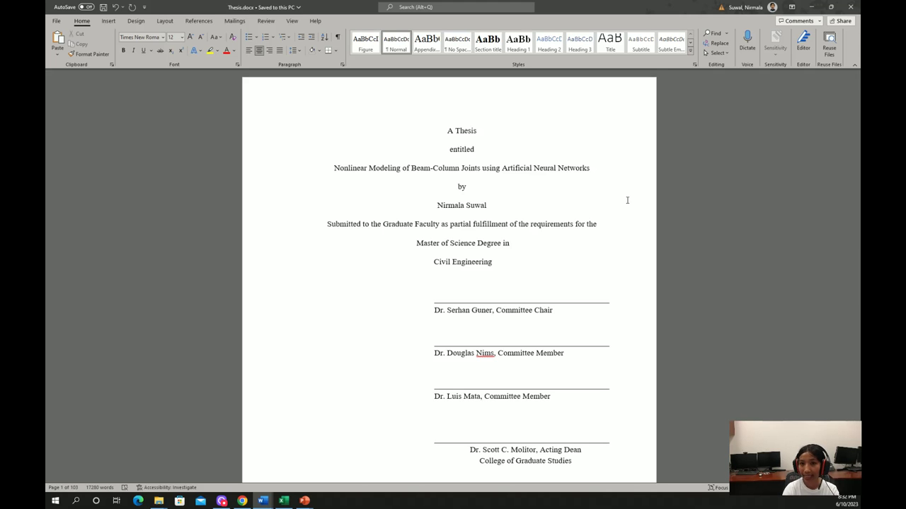
Step: View the Manuscript.docx plastic hinge paper, then return to the Excel ANN workbook
{"action": "mouse_move", "coordinate": [263, 501]}
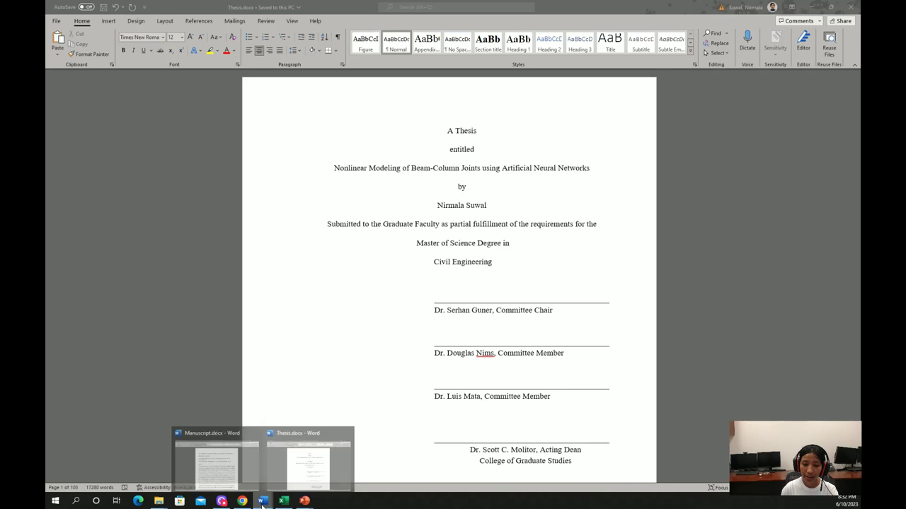
{"action": "left_click", "coordinate": [222, 468]}
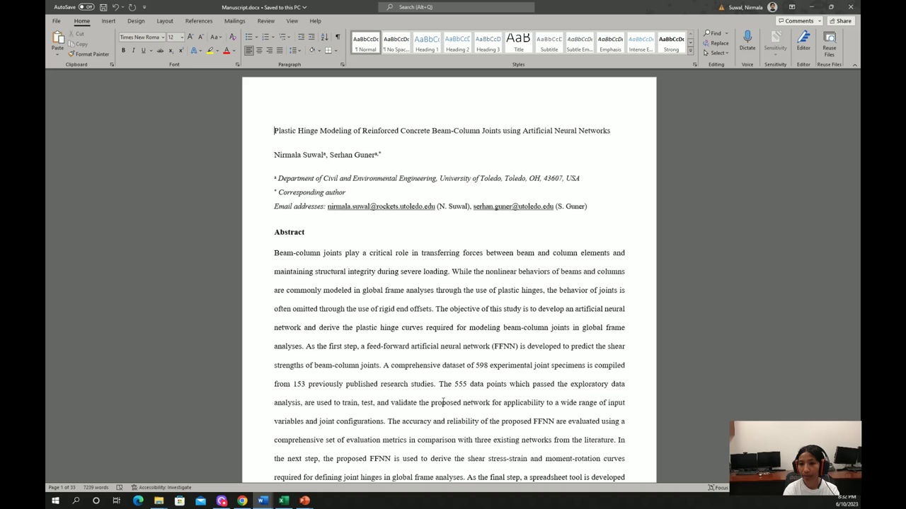
{"action": "left_click", "coordinate": [284, 501]}
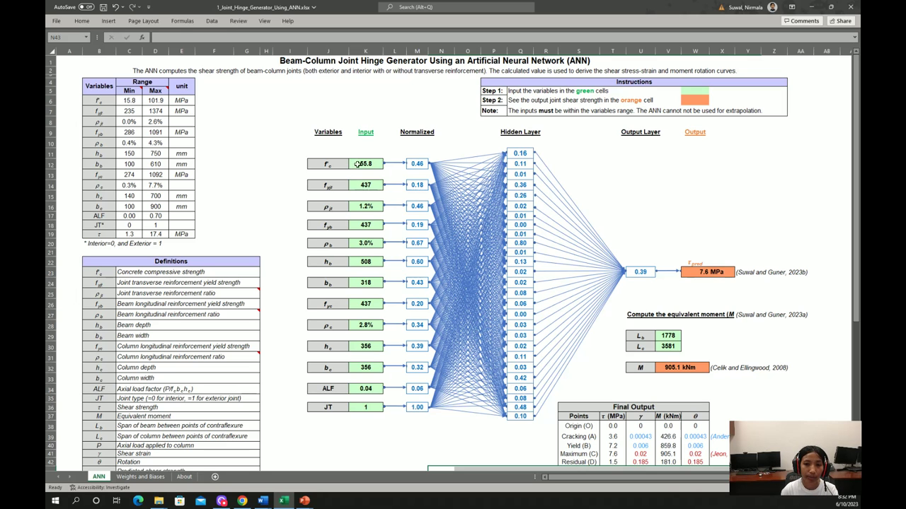
{"action": "left_click_drag", "start_coordinate": [357, 164], "coordinate": [358, 407]}
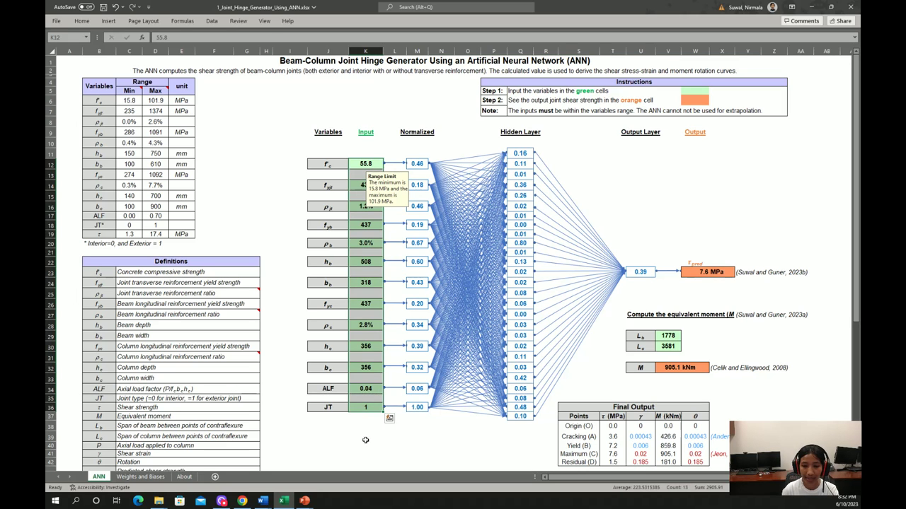
{"action": "left_click", "coordinate": [364, 438]}
{"action": "left_click_drag", "start_coordinate": [326, 165], "coordinate": [329, 409]}
{"action": "left_click_drag", "start_coordinate": [104, 262], "coordinate": [150, 427]}
{"action": "scroll", "coordinate": [150, 427], "scroll_direction": "up", "scroll_amount": 2}
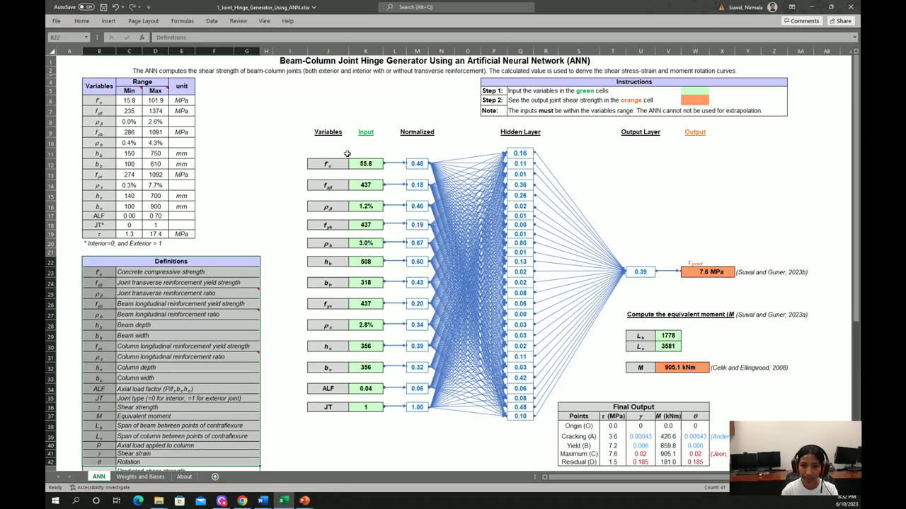
{"action": "left_click", "coordinate": [326, 164]}
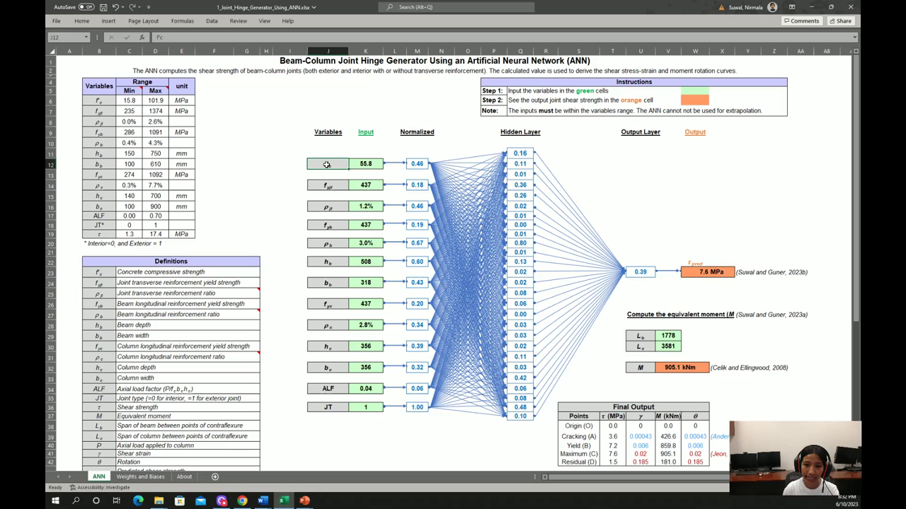
{"action": "left_click", "coordinate": [329, 185]}
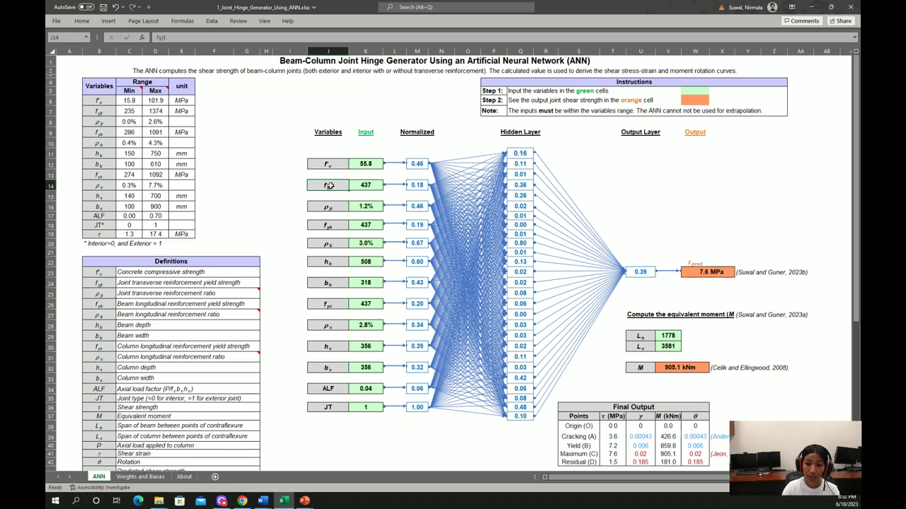
{"action": "left_click", "coordinate": [324, 208]}
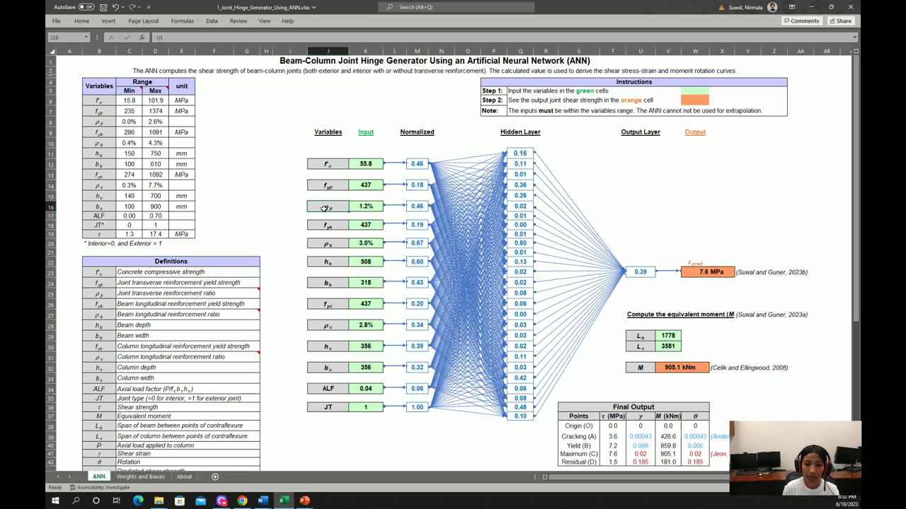
{"action": "left_click_drag", "start_coordinate": [327, 225], "coordinate": [326, 317]}
{"action": "left_click", "coordinate": [327, 263]}
{"action": "left_click", "coordinate": [326, 304]}
{"action": "scroll", "coordinate": [326, 324], "scroll_direction": "down", "scroll_amount": 2}
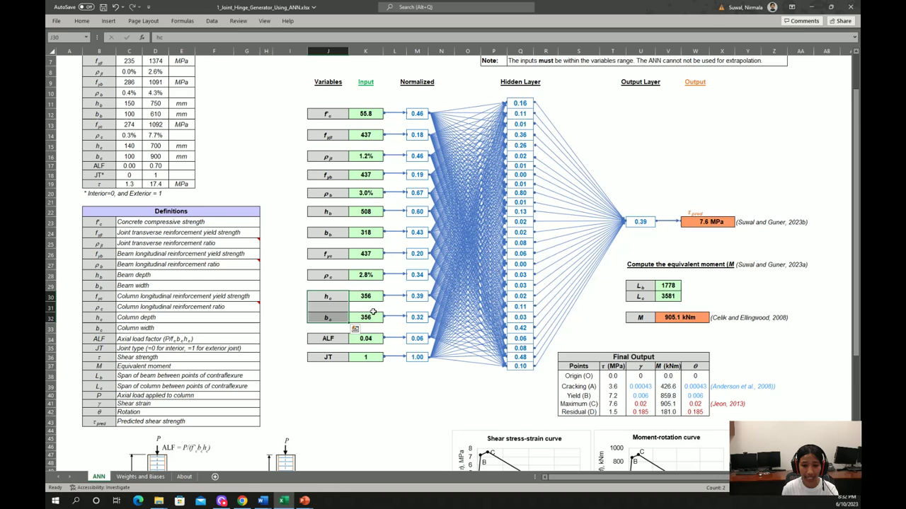
{"action": "scroll", "coordinate": [368, 314], "scroll_direction": "down", "scroll_amount": 2}
{"action": "left_click", "coordinate": [329, 278]}
{"action": "scroll", "coordinate": [332, 304], "scroll_direction": "up", "scroll_amount": 2}
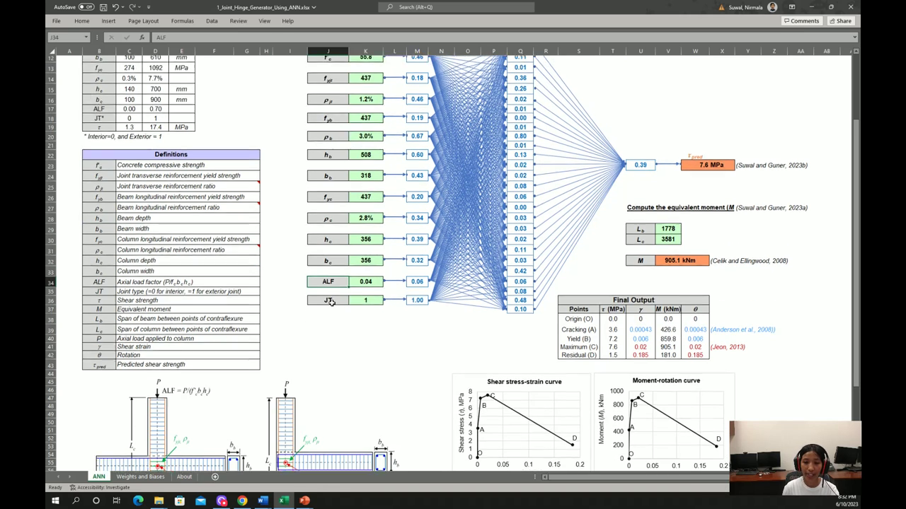
{"action": "left_click", "coordinate": [331, 357]}
{"action": "scroll", "coordinate": [269, 305], "scroll_direction": "up", "scroll_amount": 2}
{"action": "left_click", "coordinate": [249, 206]}
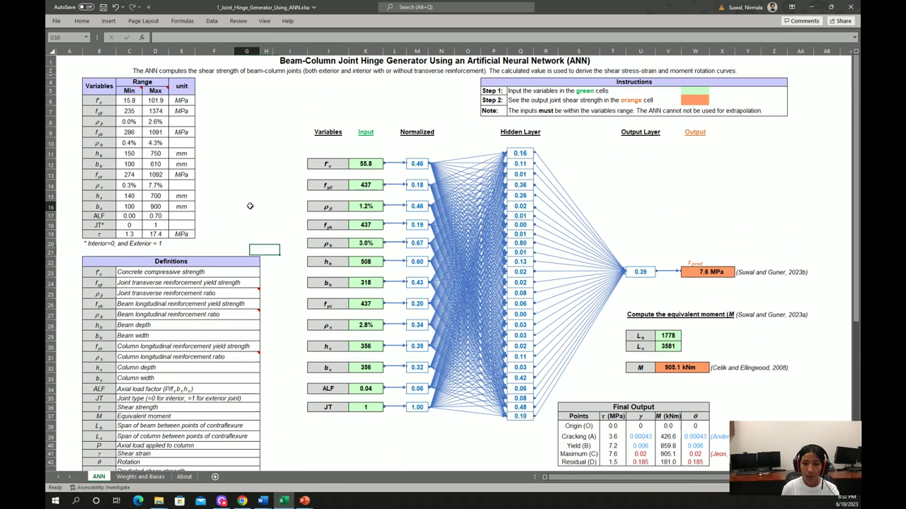
{"action": "left_click_drag", "start_coordinate": [363, 164], "coordinate": [369, 408]}
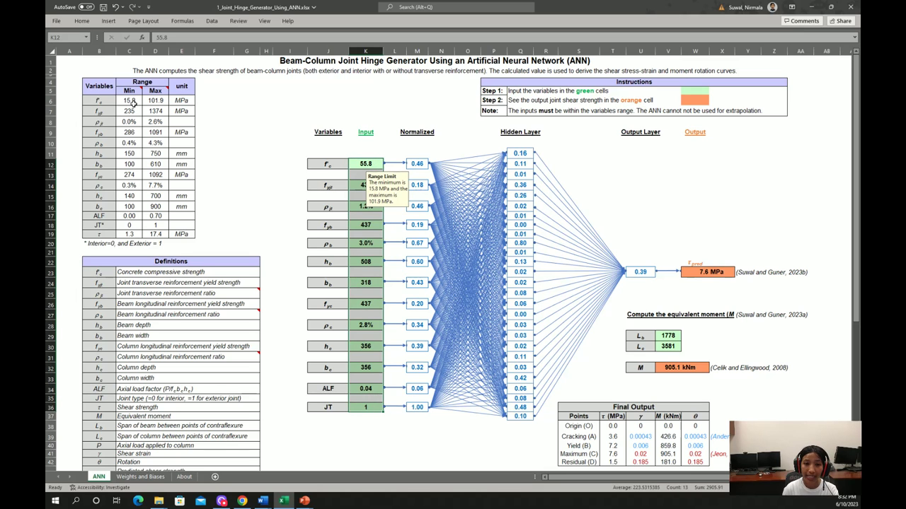
{"action": "left_click_drag", "start_coordinate": [130, 101], "coordinate": [150, 234]}
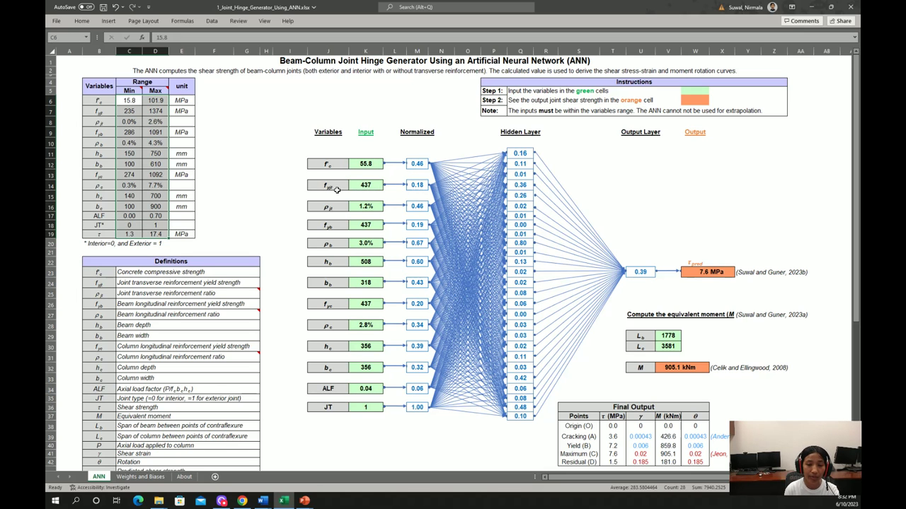
{"action": "left_click", "coordinate": [201, 118]}
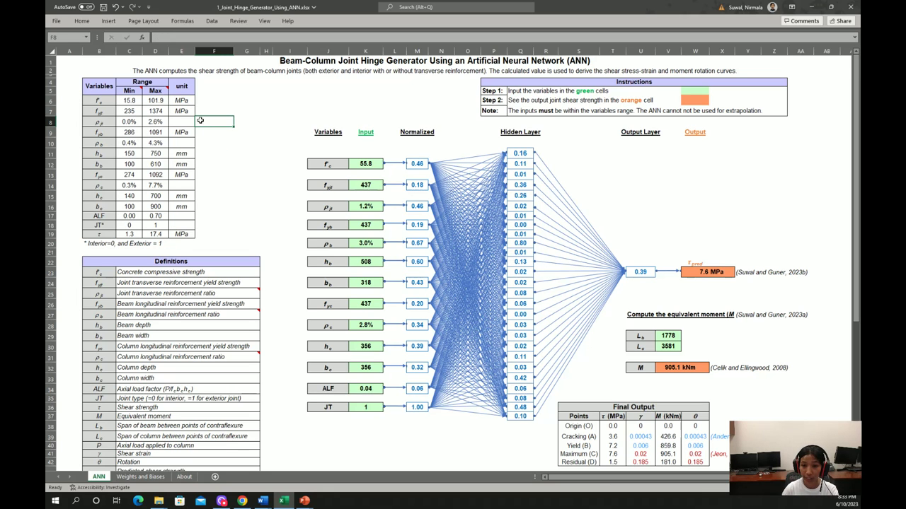
{"action": "scroll", "coordinate": [245, 232], "scroll_direction": "down", "scroll_amount": 1}
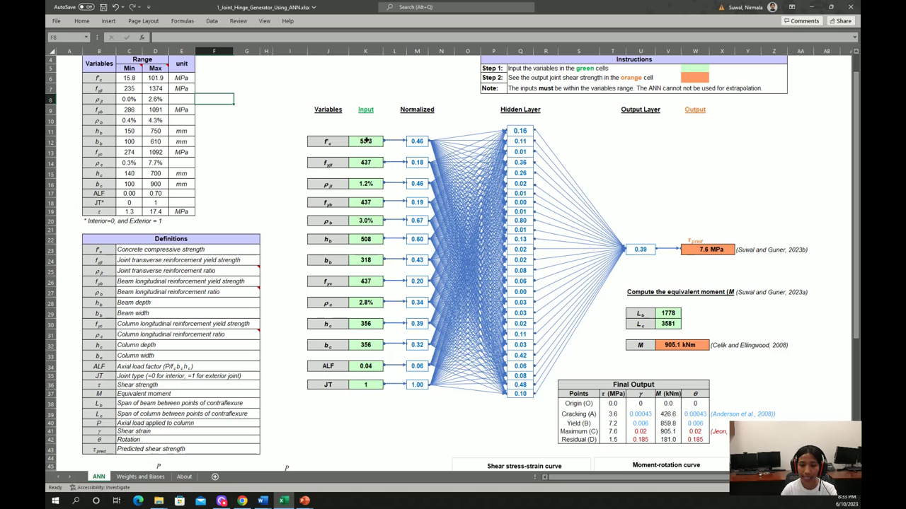
{"action": "left_click_drag", "start_coordinate": [366, 139], "coordinate": [366, 387]}
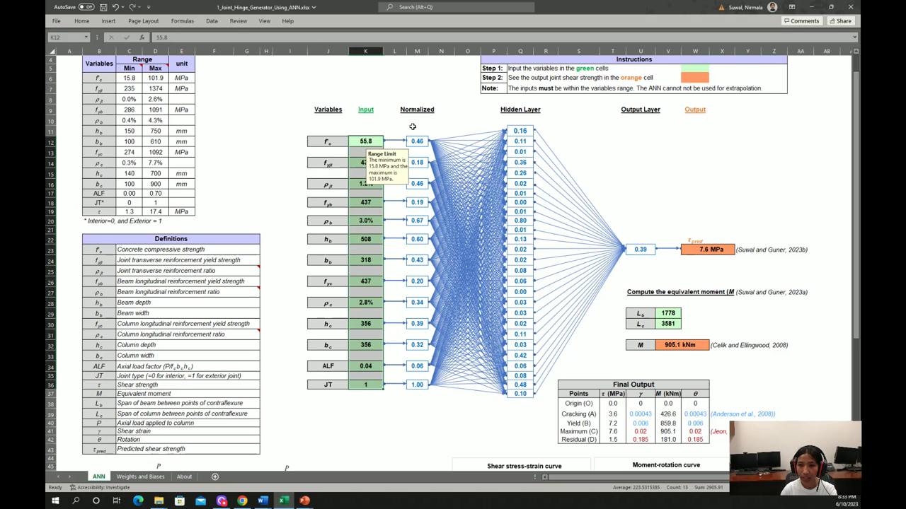
{"action": "left_click_drag", "start_coordinate": [411, 126], "coordinate": [538, 402]}
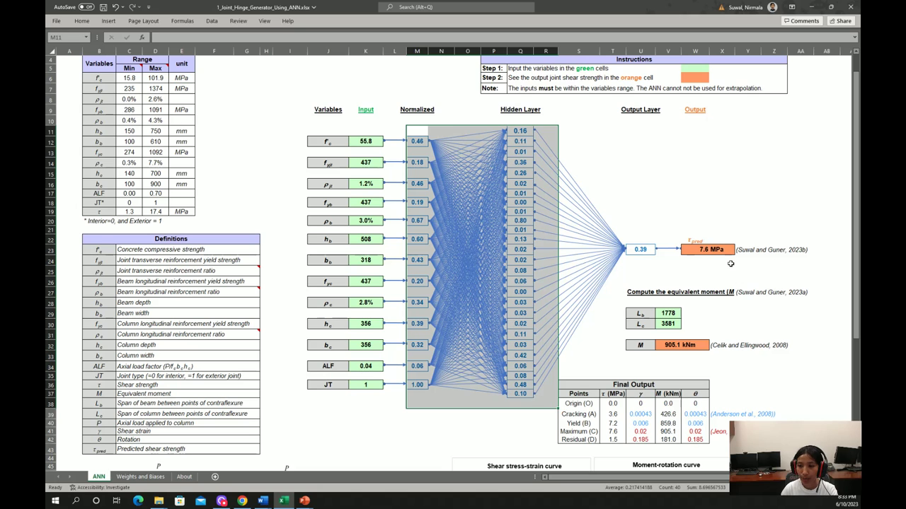
{"action": "left_click", "coordinate": [702, 250]}
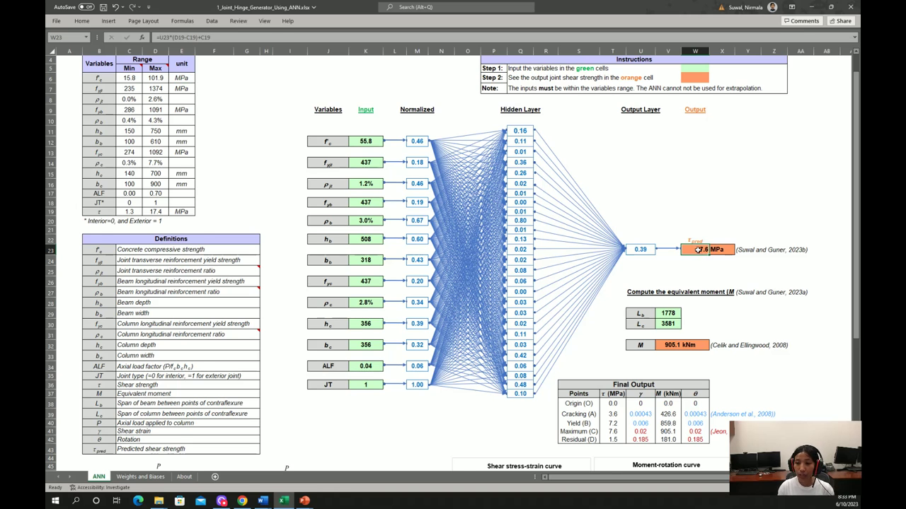
{"action": "scroll", "coordinate": [699, 249], "scroll_direction": "down", "scroll_amount": 2}
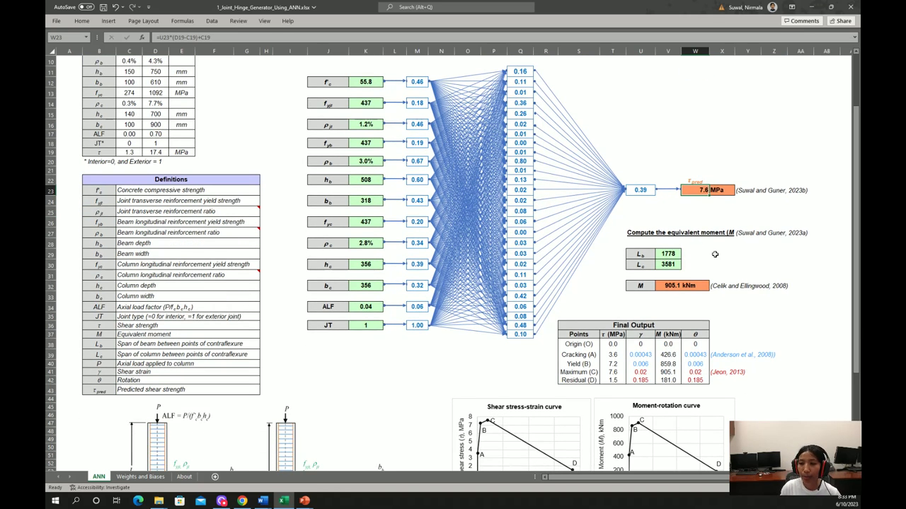
{"action": "scroll", "coordinate": [715, 254], "scroll_direction": "down", "scroll_amount": 3}
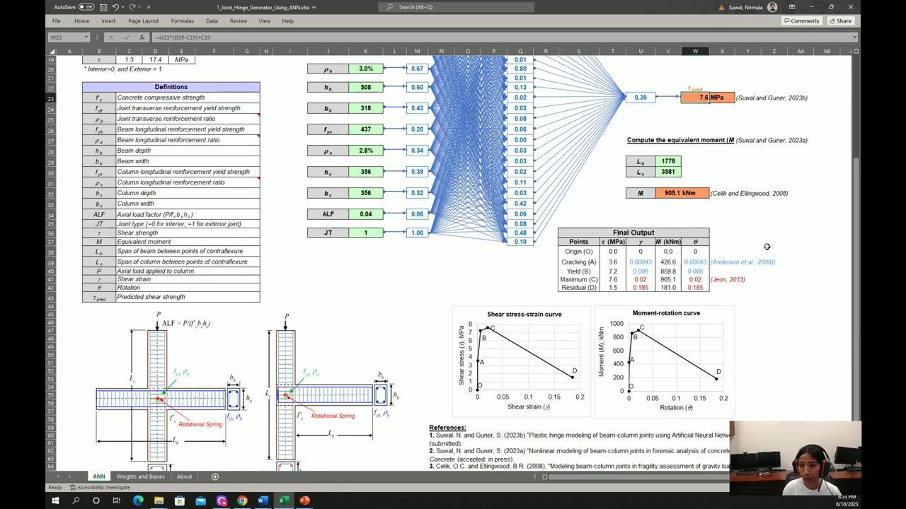
{"action": "left_click_drag", "start_coordinate": [440, 297], "coordinate": [757, 419]}
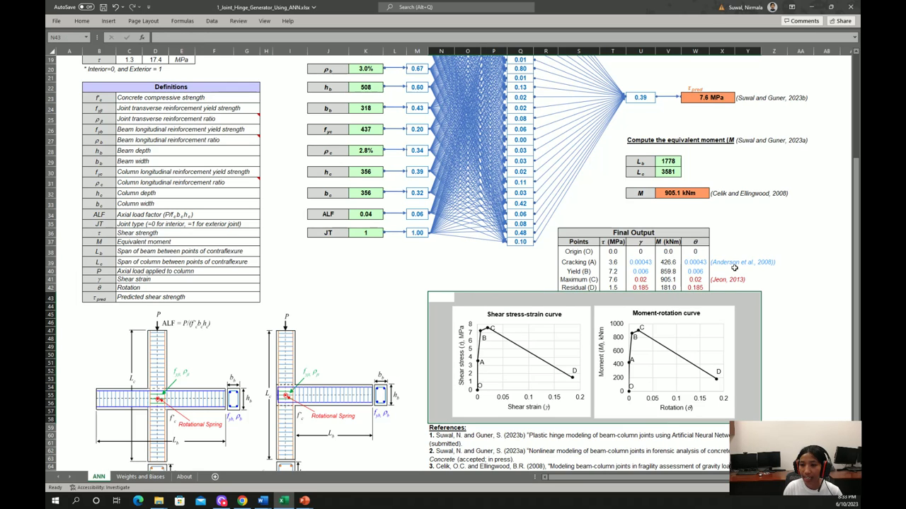
{"action": "left_click", "coordinate": [578, 263]}
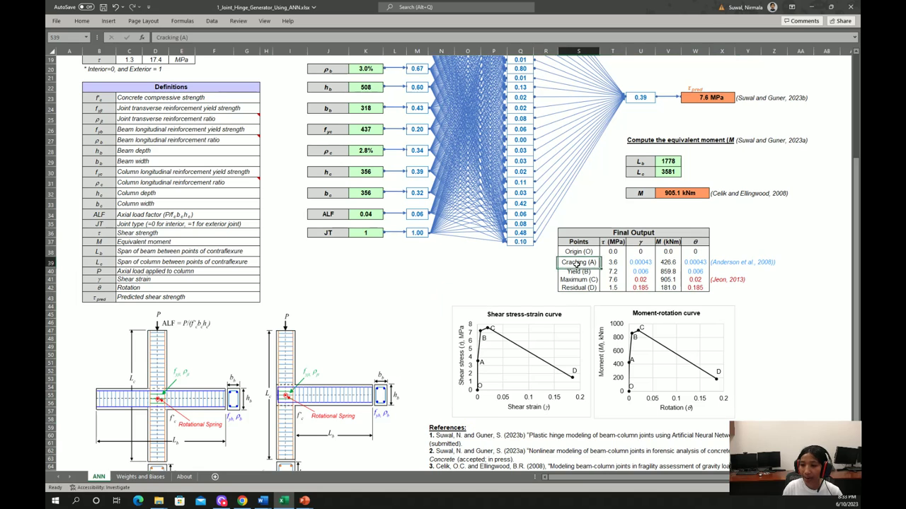
{"action": "left_click", "coordinate": [577, 272]}
{"action": "left_click", "coordinate": [580, 288]}
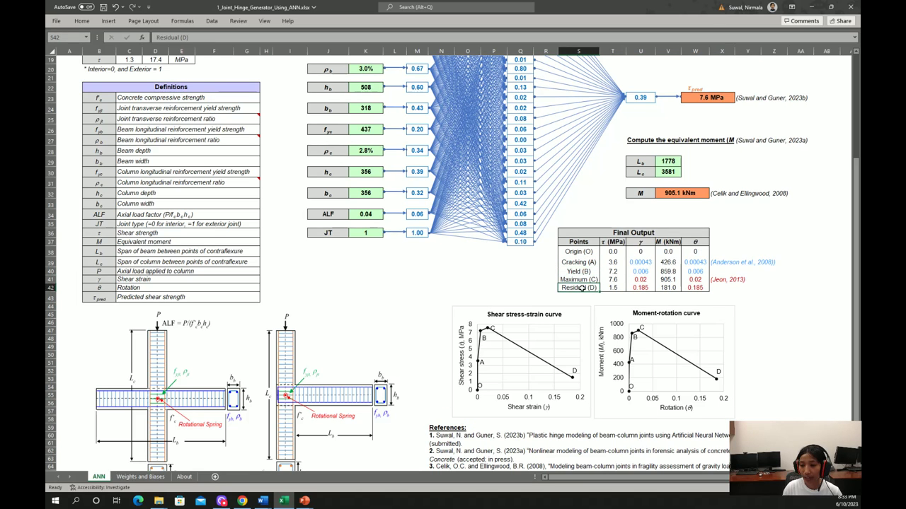
{"action": "left_click", "coordinate": [573, 264]}
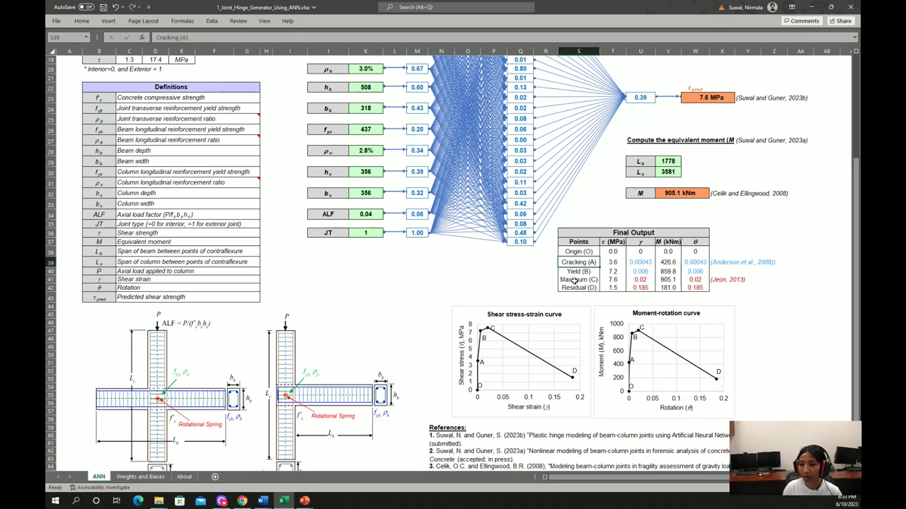
{"action": "left_click", "coordinate": [574, 281]}
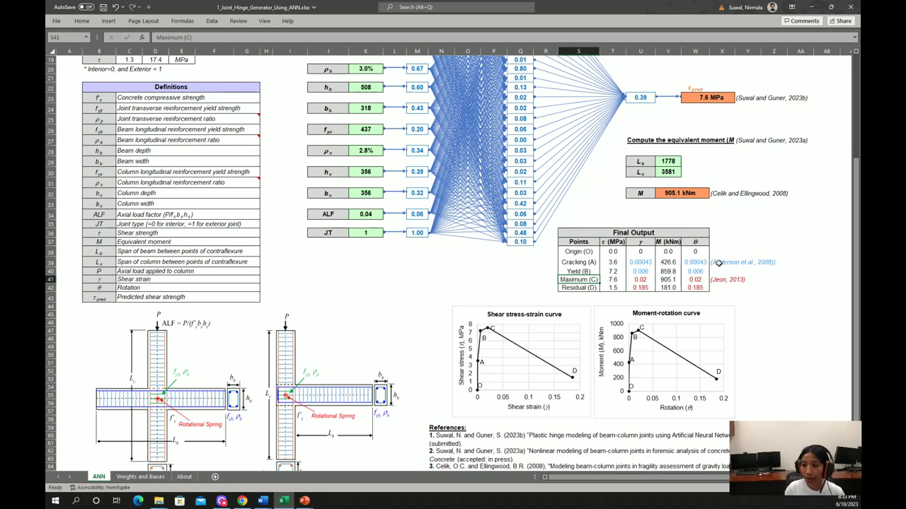
{"action": "left_click_drag", "start_coordinate": [716, 262], "coordinate": [782, 262]}
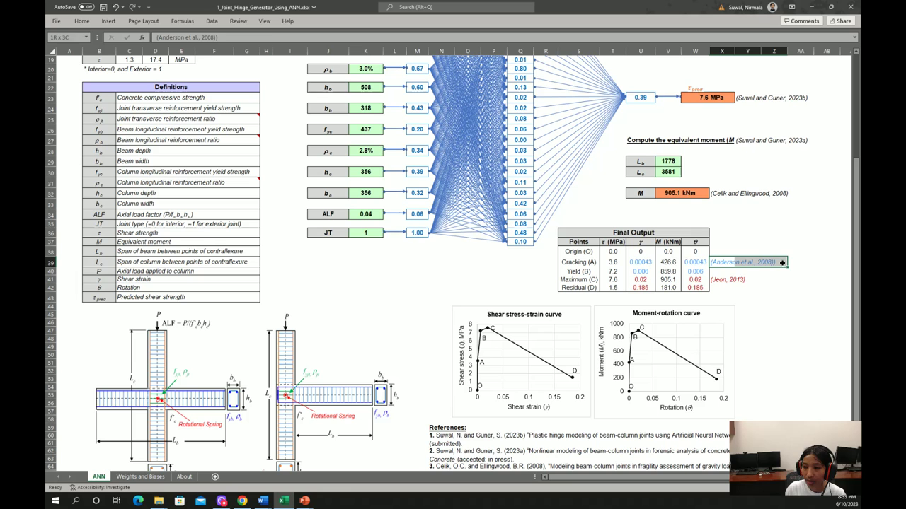
{"action": "left_click", "coordinate": [711, 281]}
{"action": "left_click", "coordinate": [752, 296]}
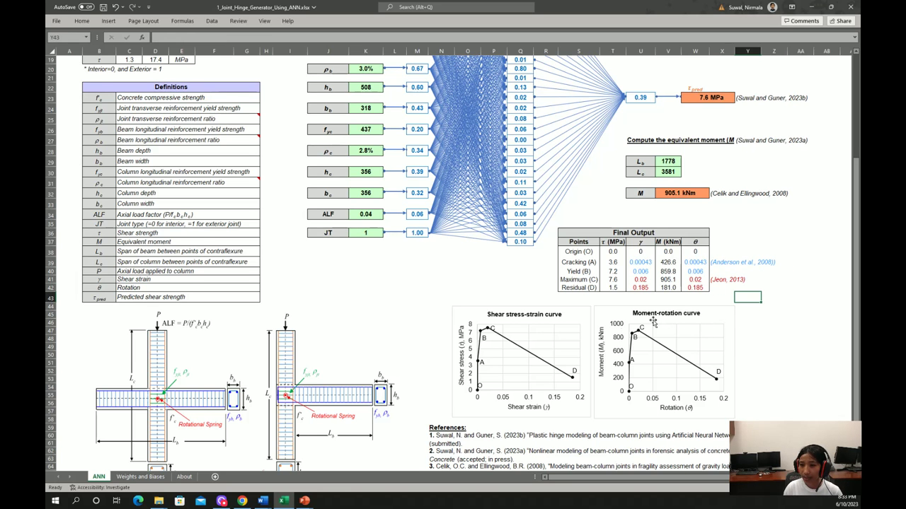
{"action": "scroll", "coordinate": [393, 243], "scroll_direction": "up", "scroll_amount": 5}
{"action": "scroll", "coordinate": [394, 244], "scroll_direction": "down", "scroll_amount": 3}
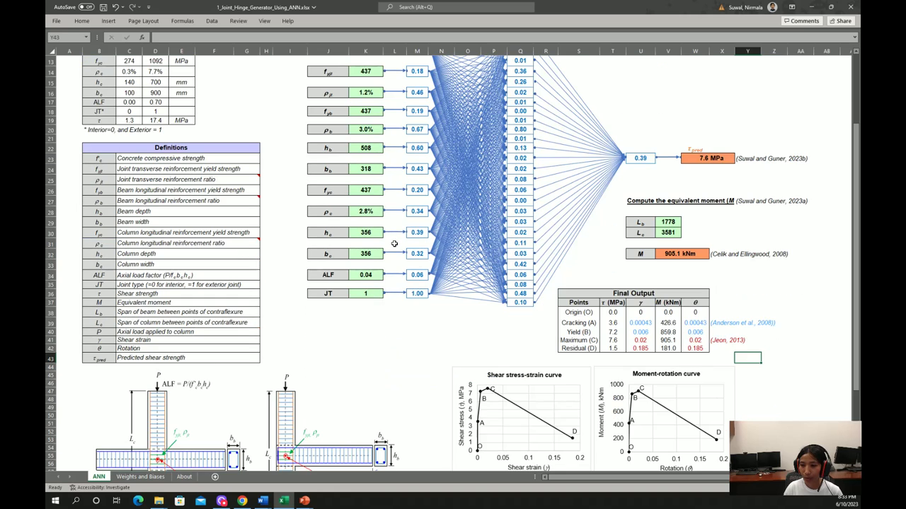
{"action": "scroll", "coordinate": [394, 245], "scroll_direction": "down", "scroll_amount": 3}
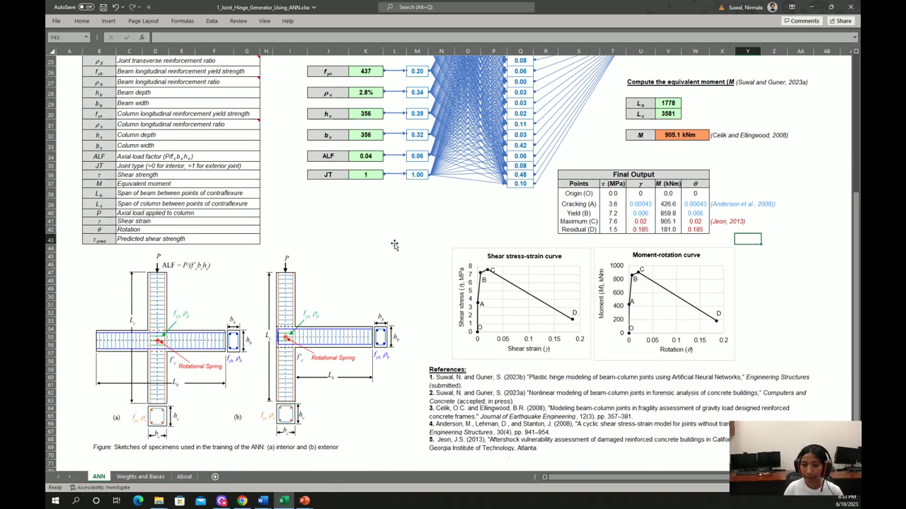
{"action": "left_click", "coordinate": [152, 335]}
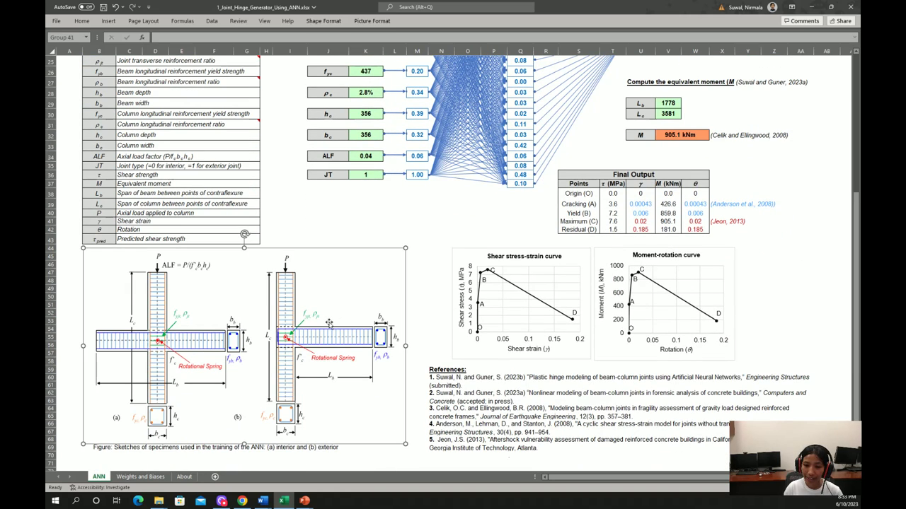
{"action": "left_click", "coordinate": [366, 221]}
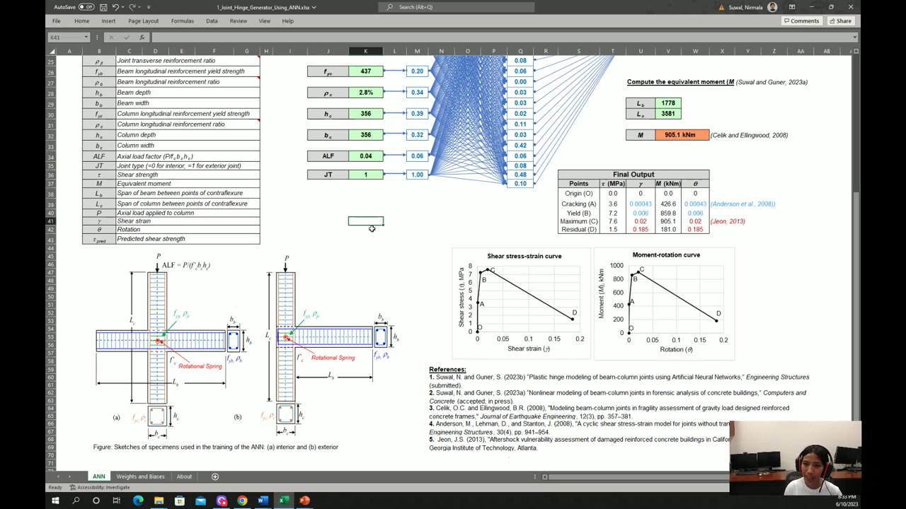
{"action": "scroll", "coordinate": [355, 305], "scroll_direction": "up", "scroll_amount": 4}
{"action": "scroll", "coordinate": [355, 304], "scroll_direction": "down", "scroll_amount": 3}
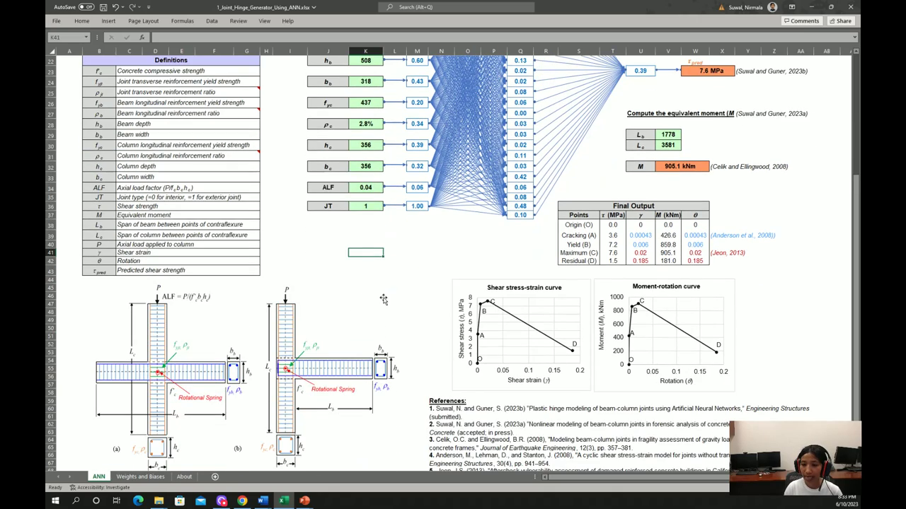
{"action": "scroll", "coordinate": [382, 300], "scroll_direction": "up", "scroll_amount": 4}
{"action": "scroll", "coordinate": [379, 300], "scroll_direction": "down", "scroll_amount": 4}
{"action": "scroll", "coordinate": [407, 280], "scroll_direction": "up", "scroll_amount": 4}
{"action": "scroll", "coordinate": [421, 290], "scroll_direction": "down", "scroll_amount": 4}
{"action": "left_click_drag", "start_coordinate": [414, 260], "coordinate": [797, 417]}
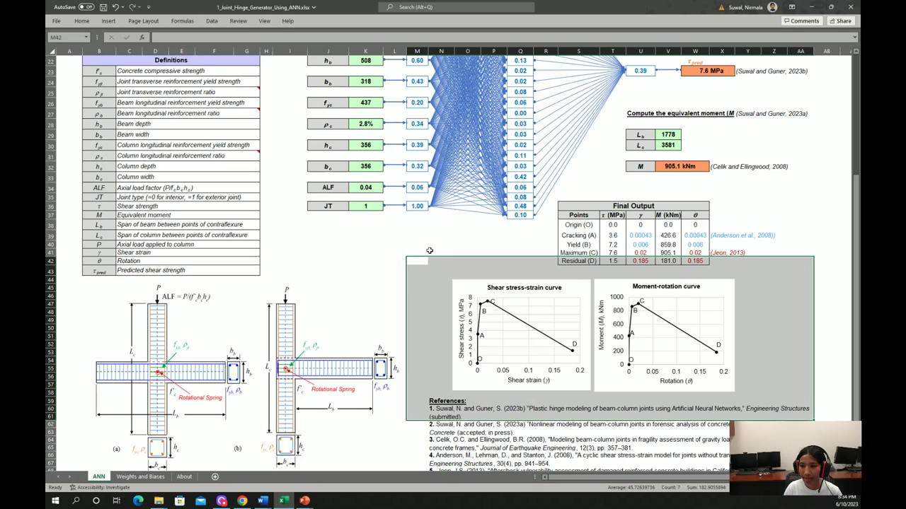
{"action": "left_click", "coordinate": [451, 252]}
{"action": "scroll", "coordinate": [453, 255], "scroll_direction": "up", "scroll_amount": 3}
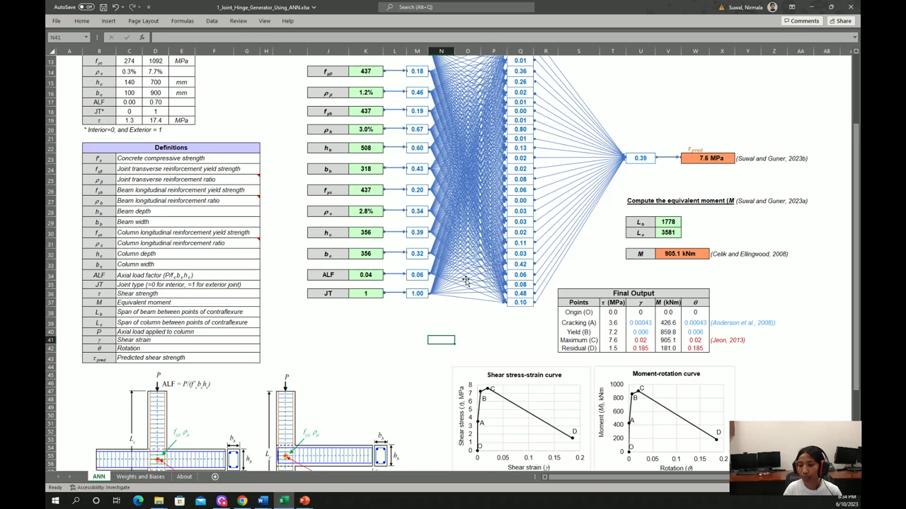
{"action": "scroll", "coordinate": [467, 279], "scroll_direction": "down", "scroll_amount": 3}
{"action": "scroll", "coordinate": [463, 382], "scroll_direction": "down", "scroll_amount": 3}
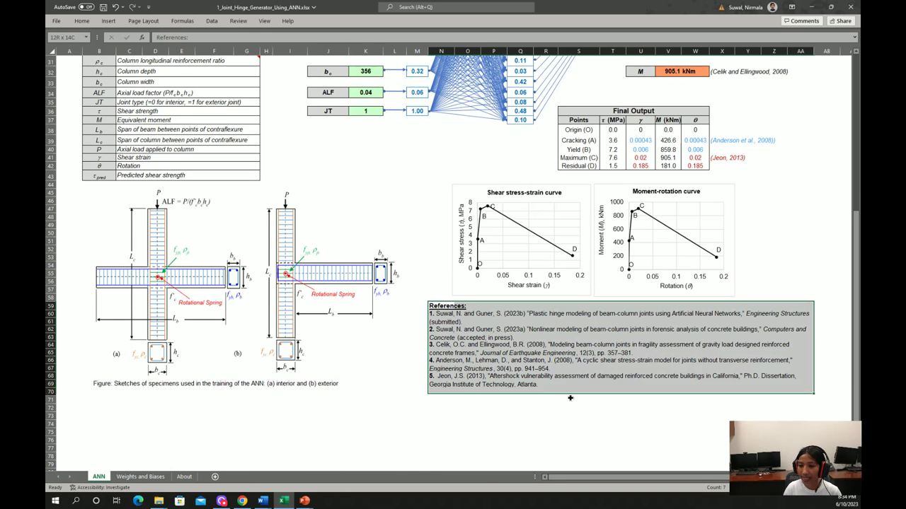
{"action": "left_click", "coordinate": [572, 398]}
{"action": "left_click_drag", "start_coordinate": [638, 390], "coordinate": [638, 384]}
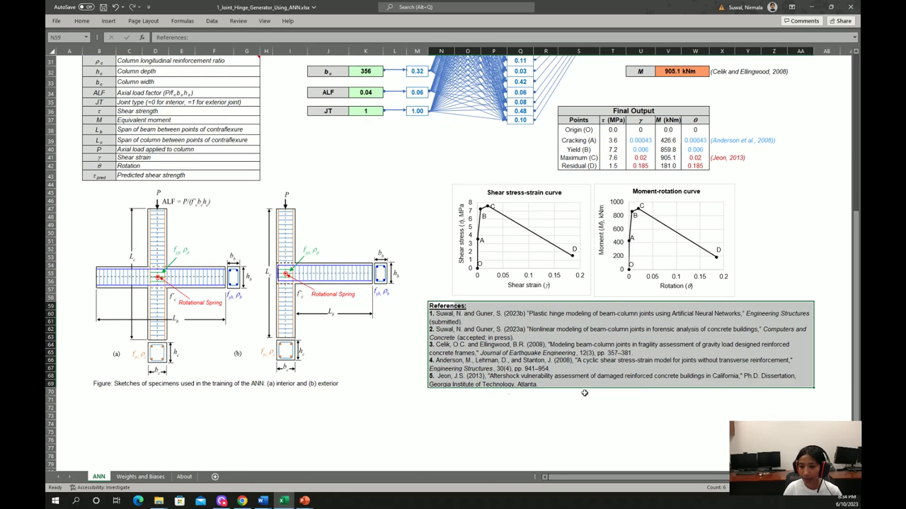
{"action": "scroll", "coordinate": [584, 393], "scroll_direction": "up", "scroll_amount": 3}
{"action": "left_click", "coordinate": [712, 61]}
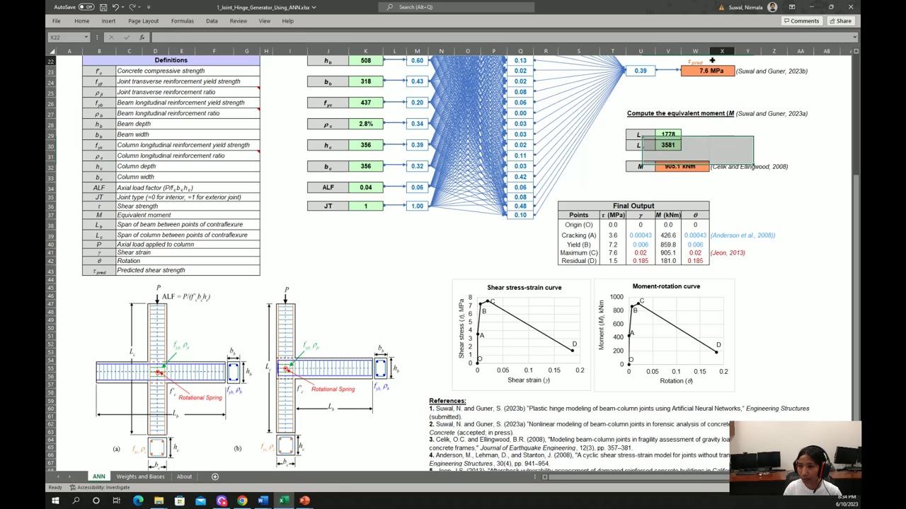
{"action": "left_click_drag", "start_coordinate": [712, 61], "coordinate": [820, 272]}
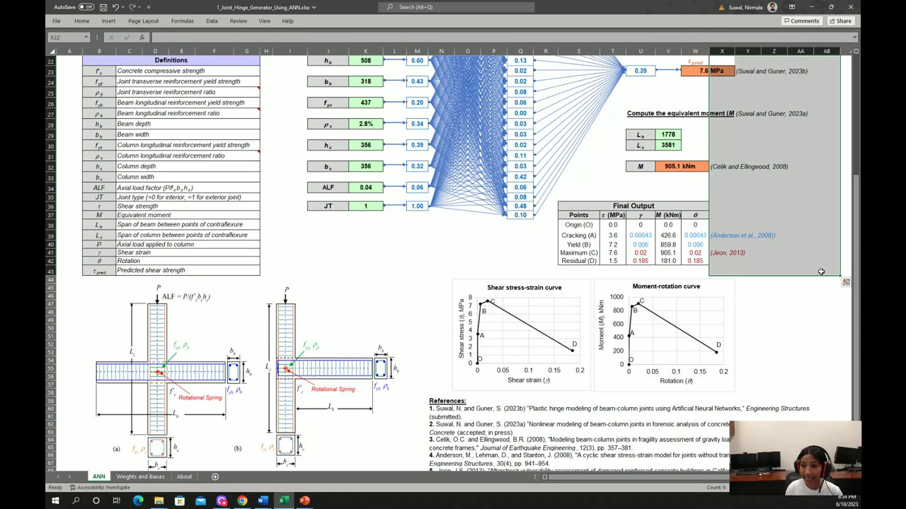
{"action": "left_click", "coordinate": [441, 296]}
{"action": "scroll", "coordinate": [440, 295], "scroll_direction": "up", "scroll_amount": 5}
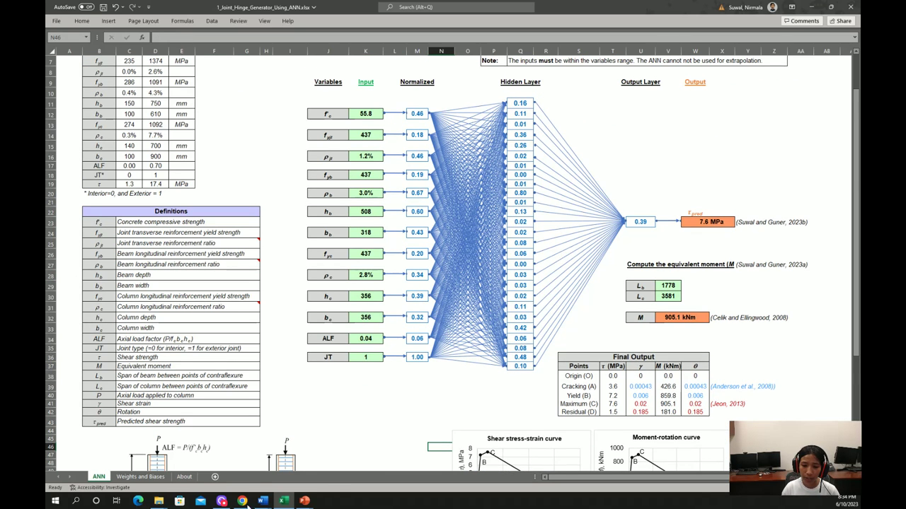
Step: Open User Bulletin 11 from Chrome's BULLETINS list as B11_ANNJointHingeGenerator.pdf
{"action": "mouse_move", "coordinate": [242, 501]}
{"action": "left_click", "coordinate": [247, 457]}
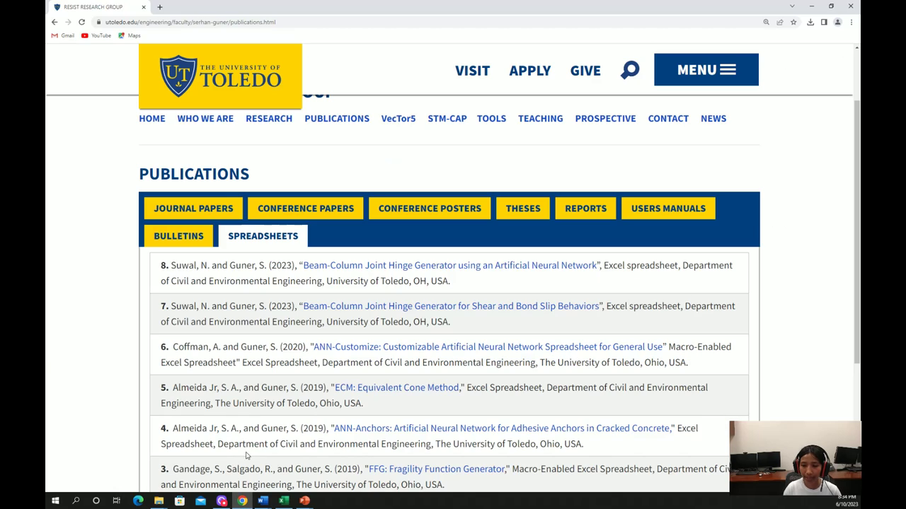
{"action": "left_click", "coordinate": [178, 237]}
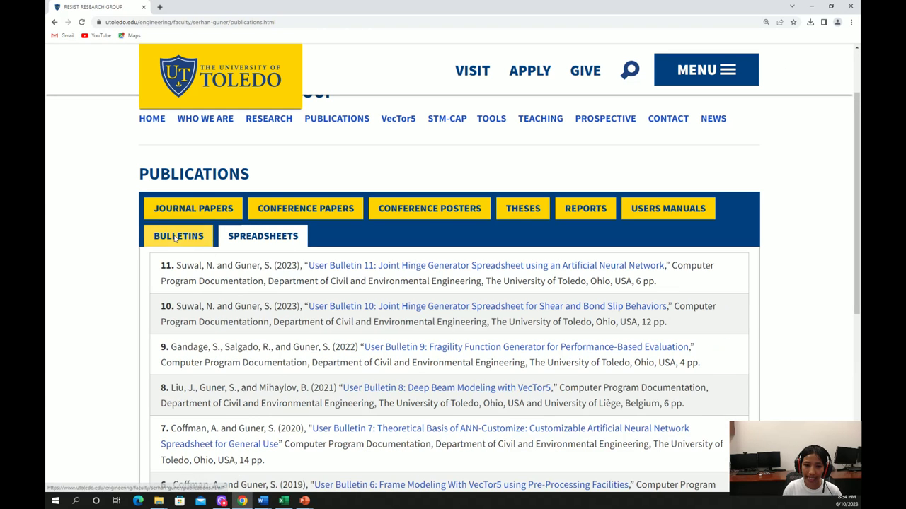
{"action": "left_click_drag", "start_coordinate": [157, 264], "coordinate": [173, 265]}
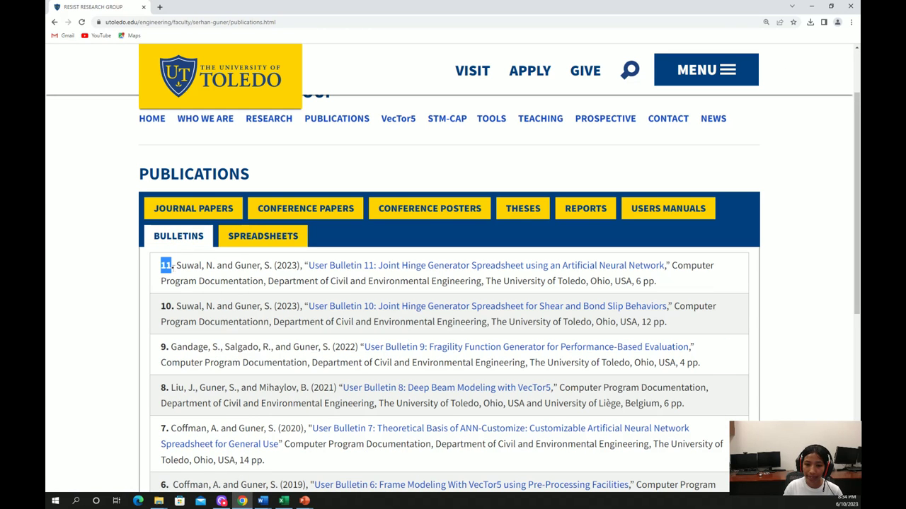
{"action": "left_click", "coordinate": [425, 264]}
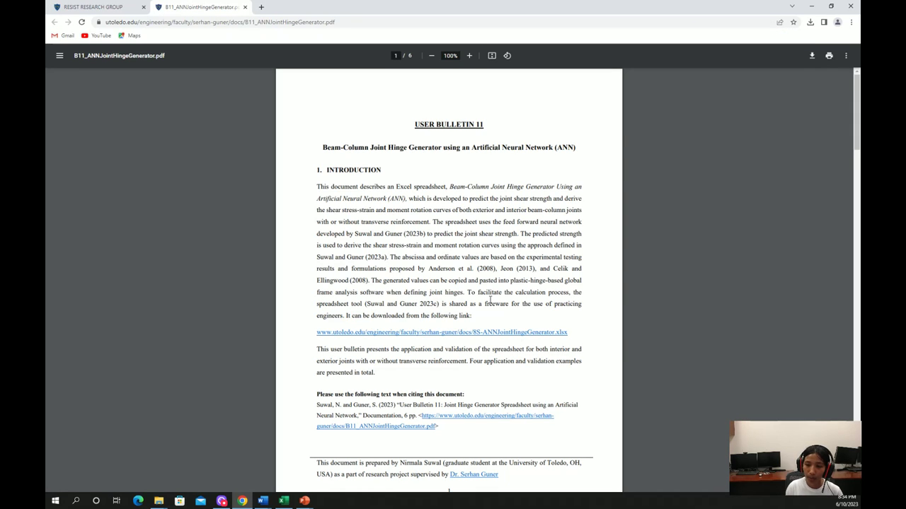
Step: Scroll through the bulletin's validation examples, then return to the Excel ANN workbook
{"action": "scroll", "coordinate": [481, 296], "scroll_direction": "down", "scroll_amount": 4}
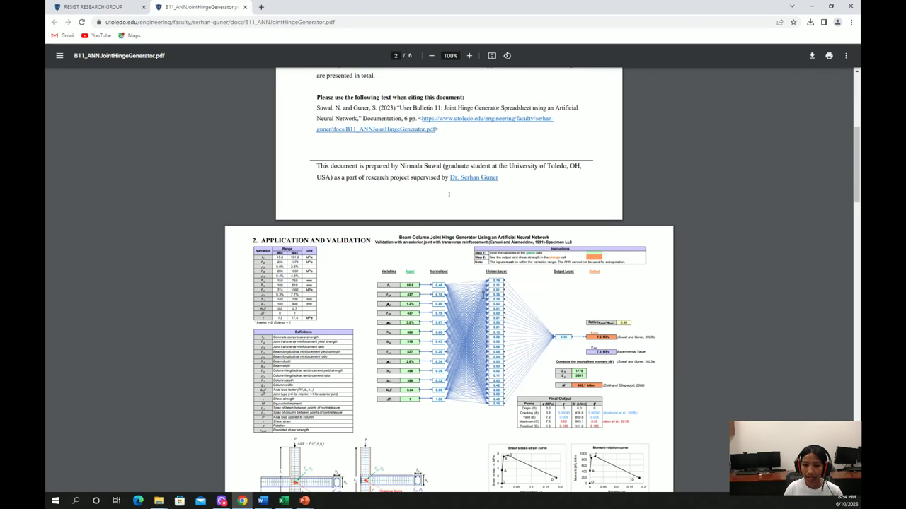
{"action": "scroll", "coordinate": [377, 265], "scroll_direction": "down", "scroll_amount": 1}
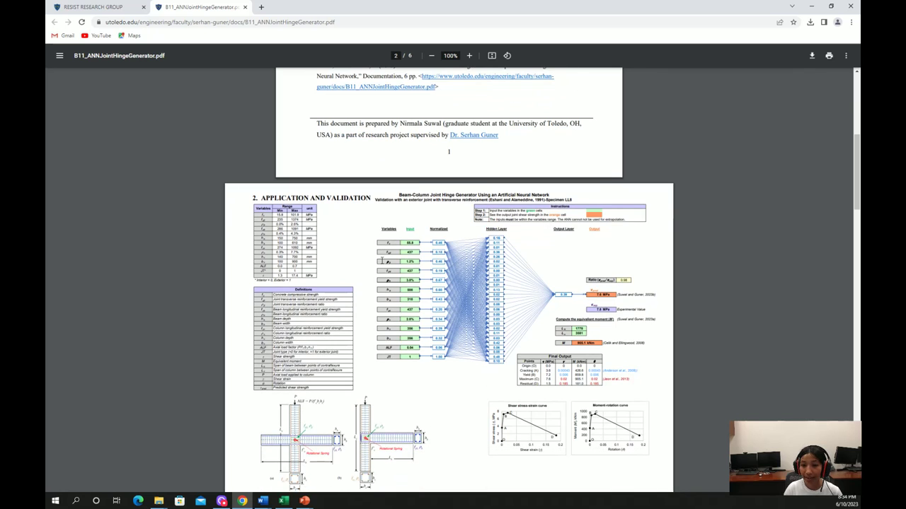
{"action": "scroll", "coordinate": [382, 260], "scroll_direction": "down", "scroll_amount": 4}
{"action": "scroll", "coordinate": [382, 261], "scroll_direction": "up", "scroll_amount": 1}
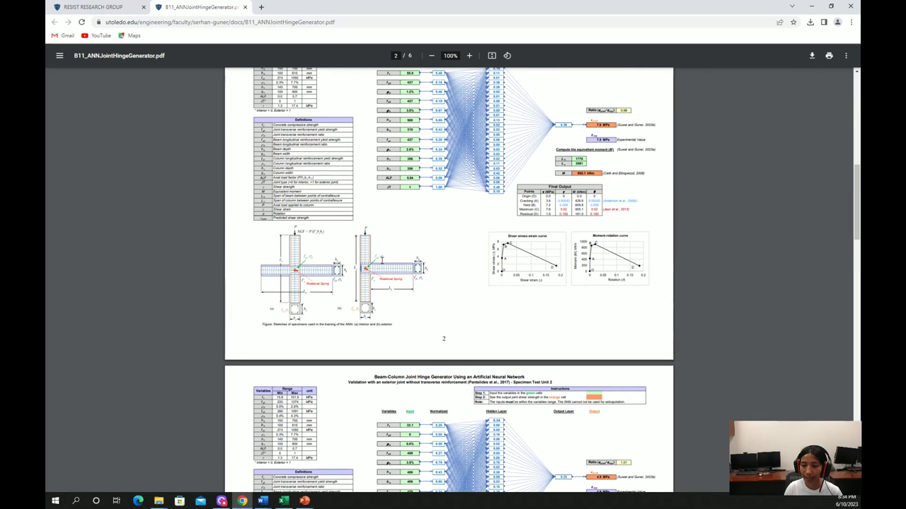
{"action": "scroll", "coordinate": [381, 261], "scroll_direction": "up", "scroll_amount": 2}
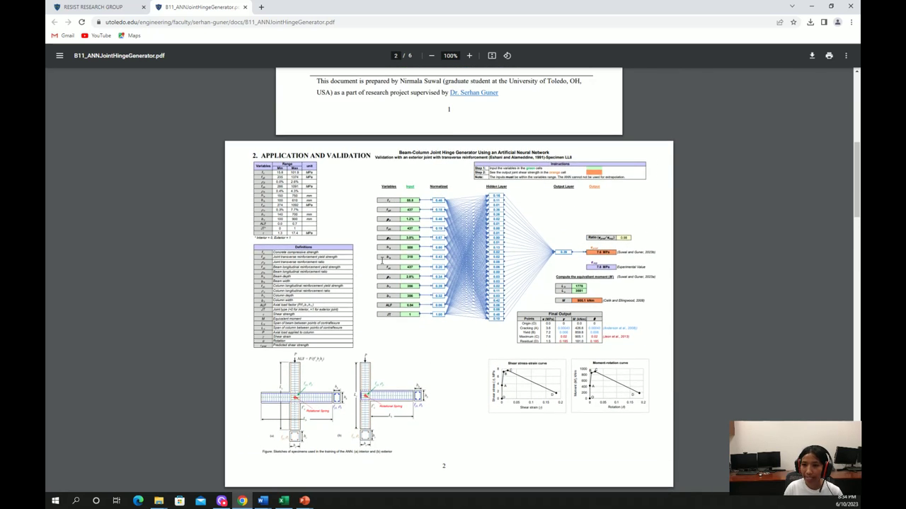
{"action": "scroll", "coordinate": [382, 260], "scroll_direction": "down", "scroll_amount": 9}
{"action": "scroll", "coordinate": [383, 273], "scroll_direction": "down", "scroll_amount": 9}
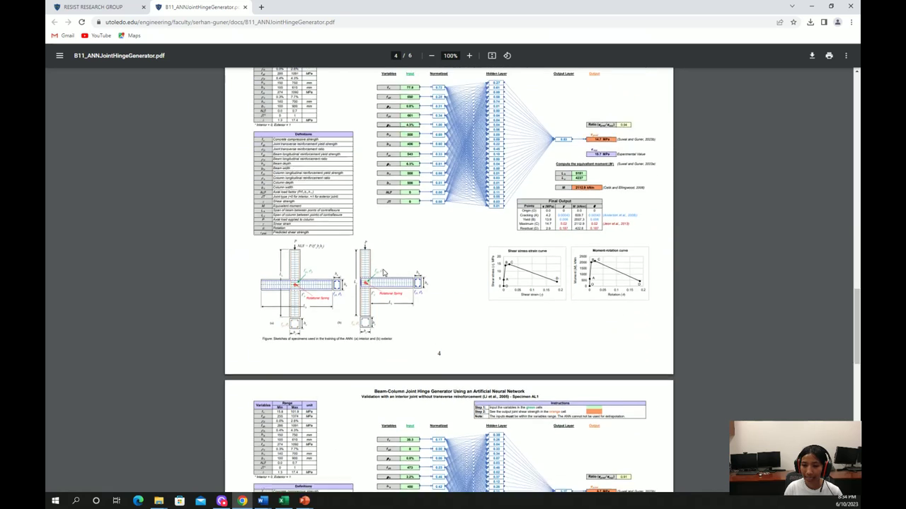
{"action": "scroll", "coordinate": [384, 269], "scroll_direction": "up", "scroll_amount": 5}
{"action": "left_click", "coordinate": [282, 501]}
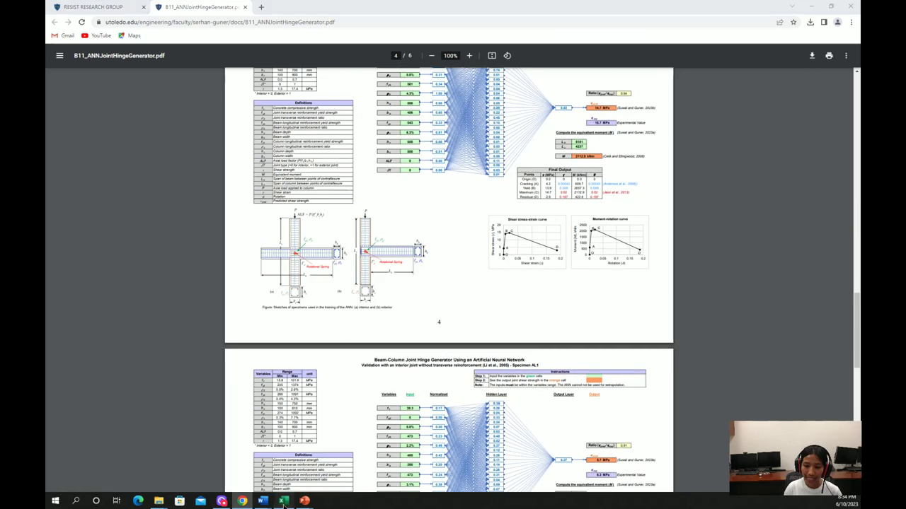
{"action": "scroll", "coordinate": [448, 296], "scroll_direction": "up", "scroll_amount": 2}
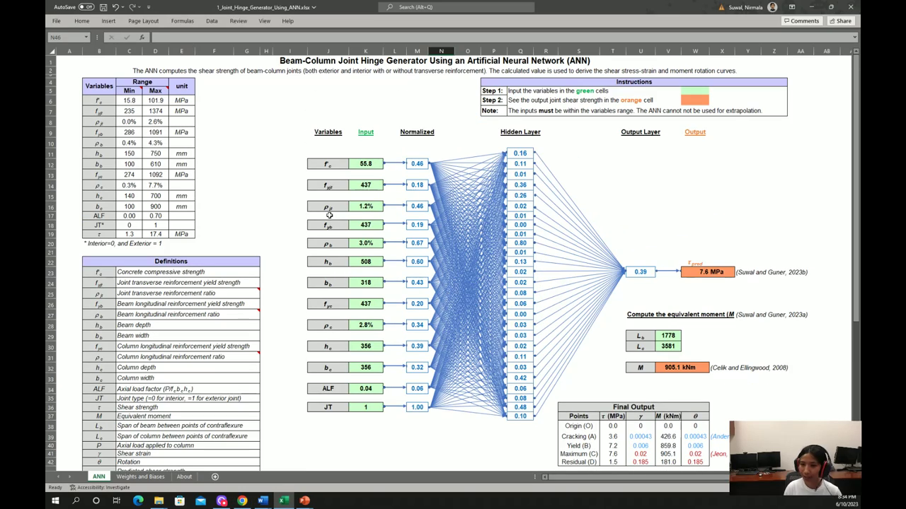
{"action": "left_click_drag", "start_coordinate": [364, 152], "coordinate": [386, 421]}
{"action": "left_click", "coordinate": [691, 221]}
{"action": "scroll", "coordinate": [587, 251], "scroll_direction": "down", "scroll_amount": 3}
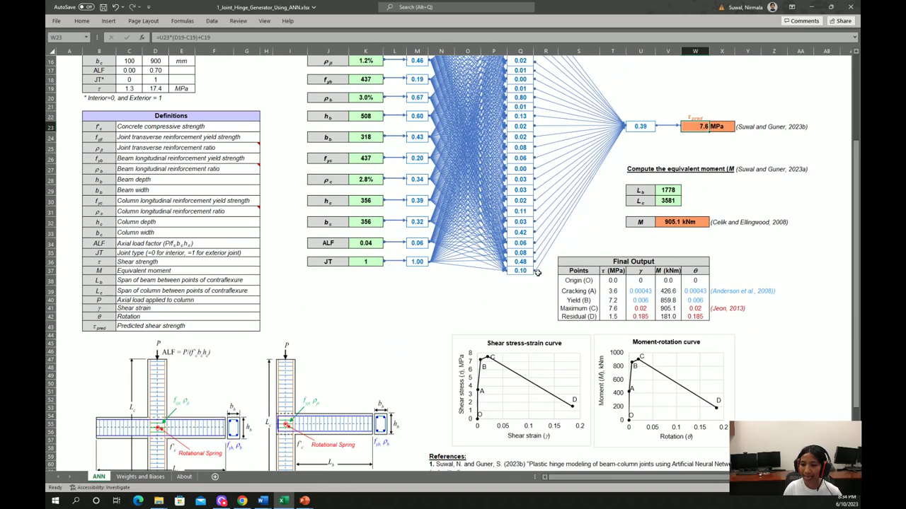
{"action": "left_click_drag", "start_coordinate": [423, 326], "coordinate": [762, 448]}
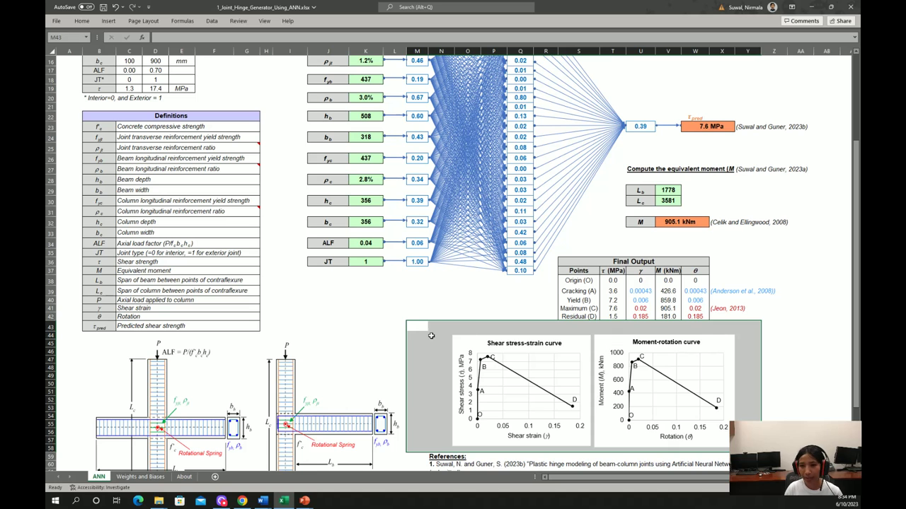
{"action": "scroll", "coordinate": [327, 320], "scroll_direction": "up", "scroll_amount": 3}
{"action": "left_click", "coordinate": [373, 387]}
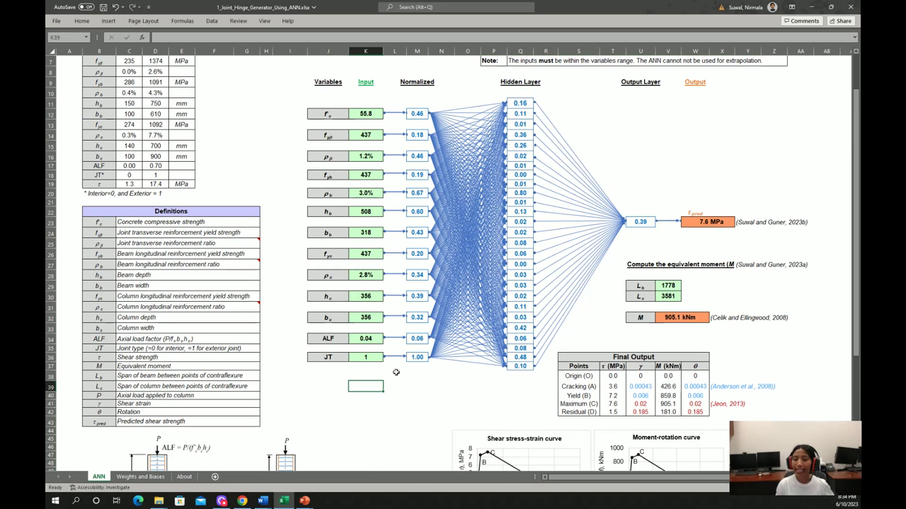